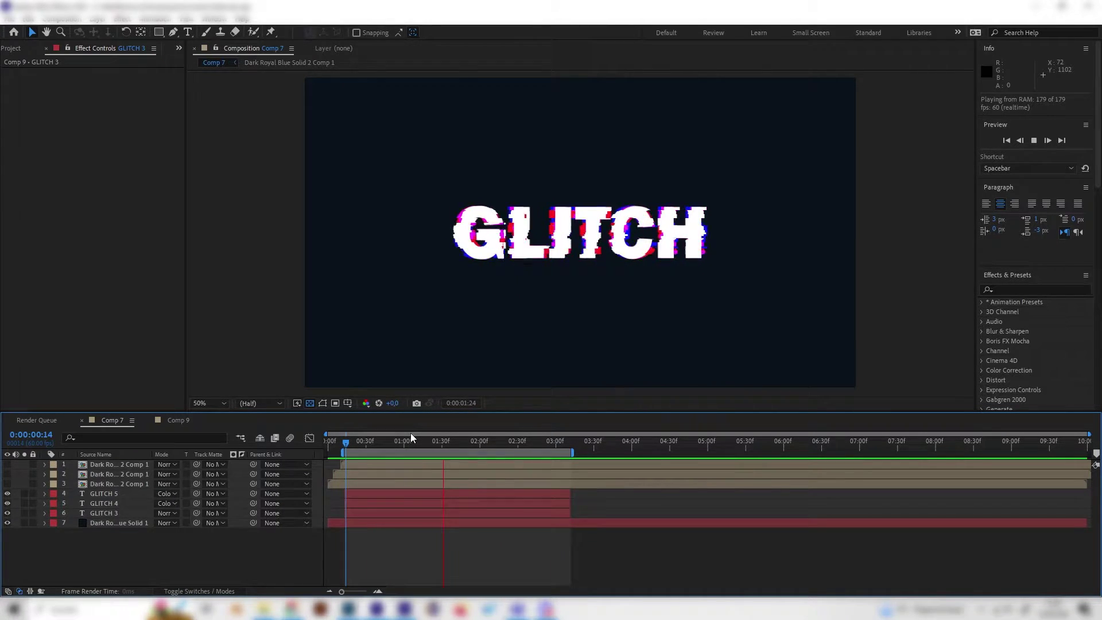
# Review Comp 7's finished glitch, then return to Comp 9's plain white GLITCH 3 text.
pyautogui.click(182, 420)
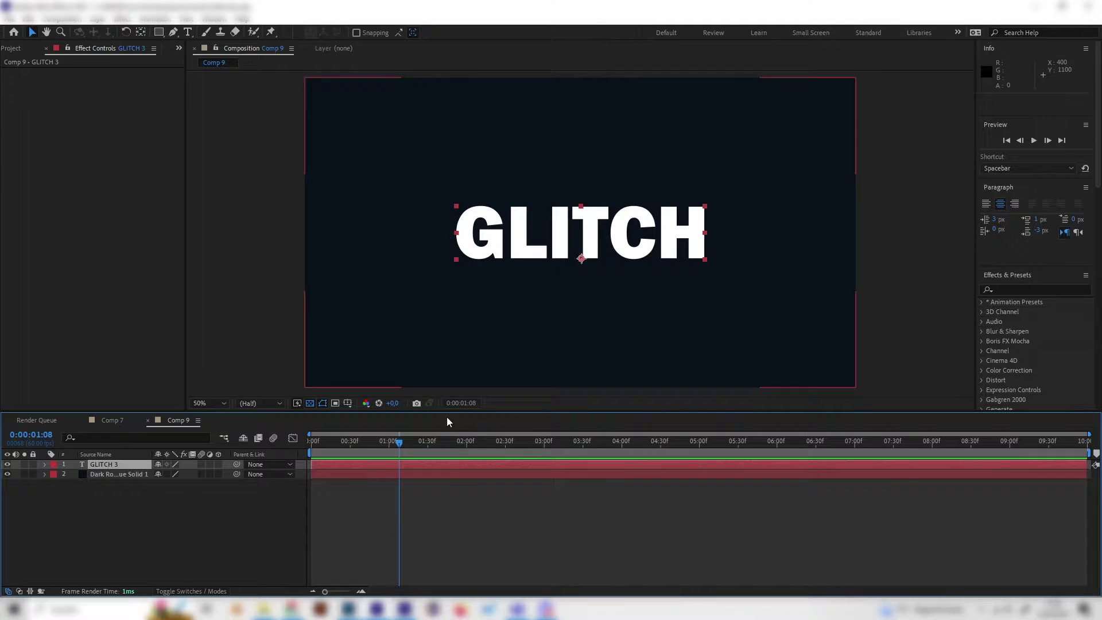
pyautogui.click(144, 506)
pyautogui.click(123, 468)
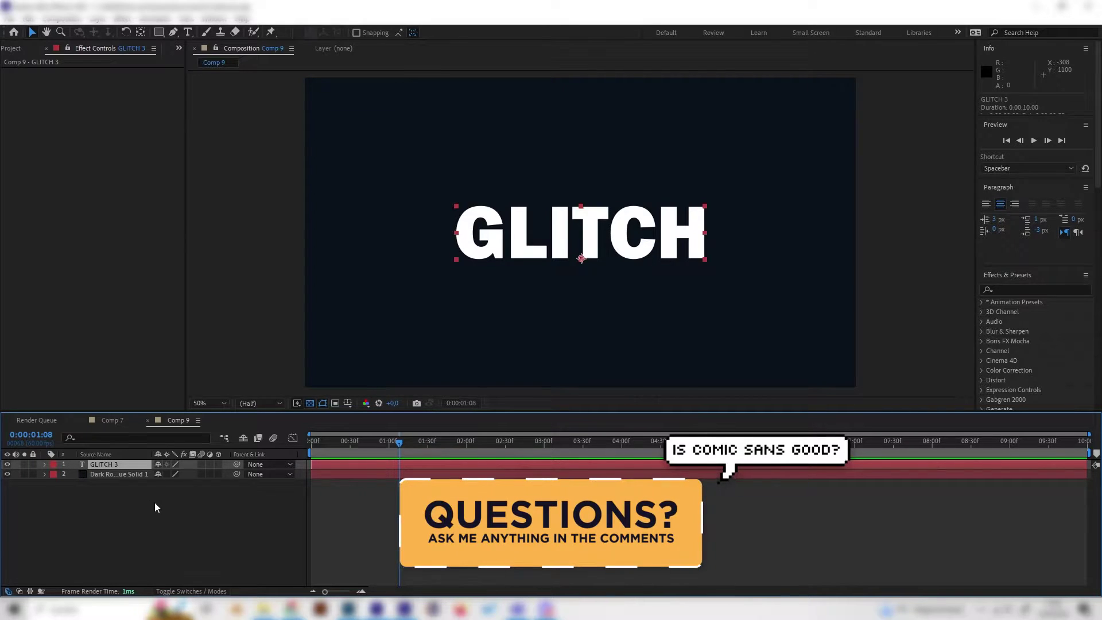
pyautogui.rightClick(154, 501)
pyautogui.click(143, 423)
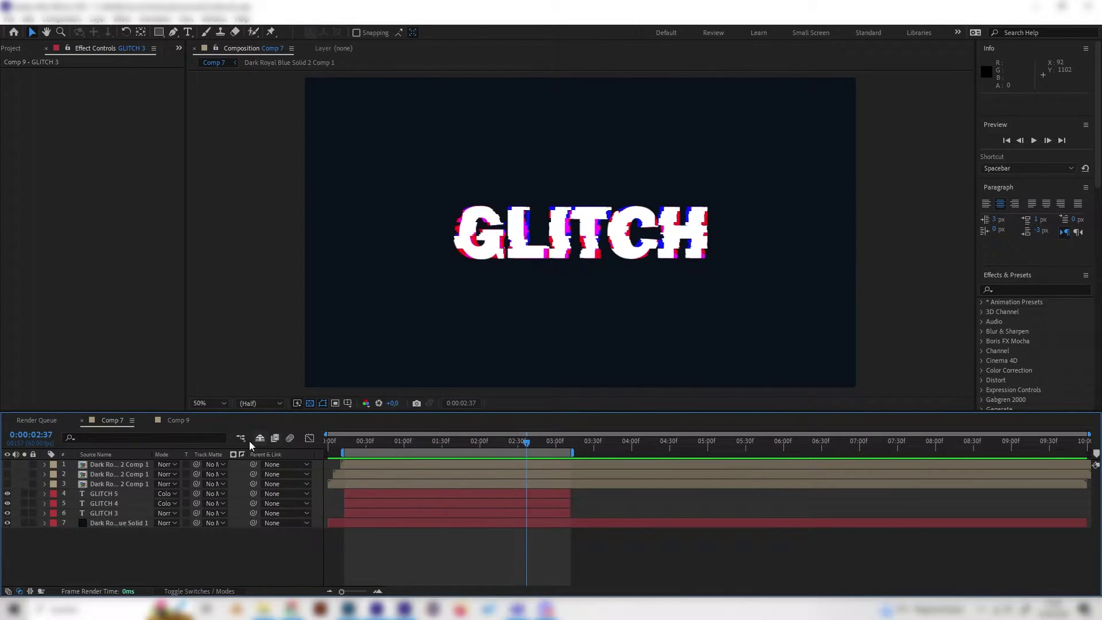
pyautogui.click(172, 421)
# Add a new white solid layer to Comp 9.
pyautogui.rightClick(191, 493)
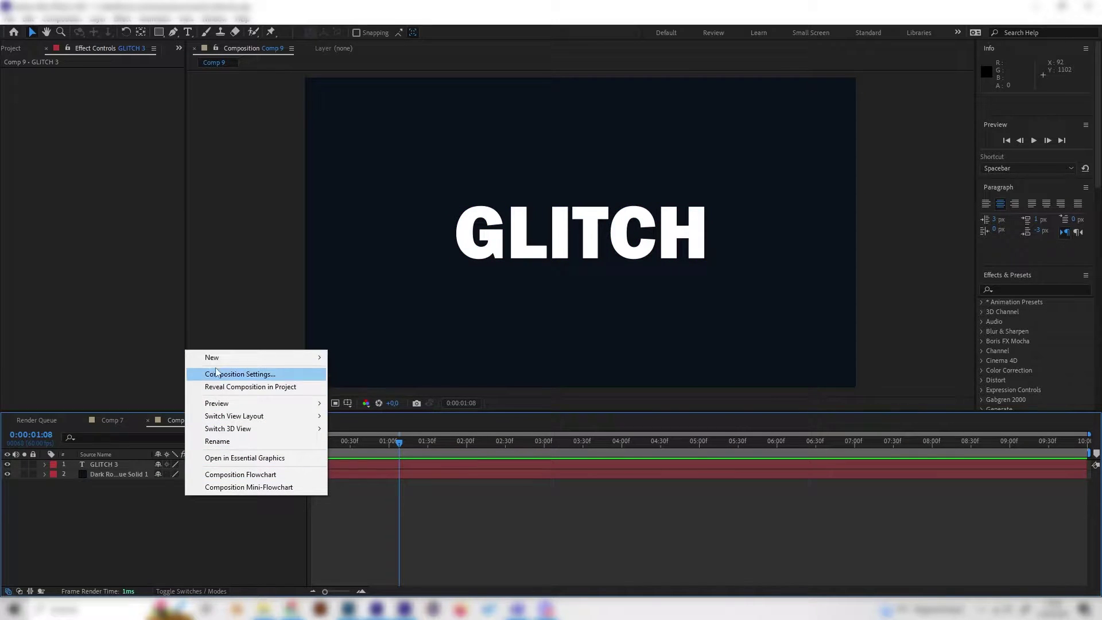
pyautogui.moveTo(258, 356)
pyautogui.click(355, 388)
pyautogui.click(178, 230)
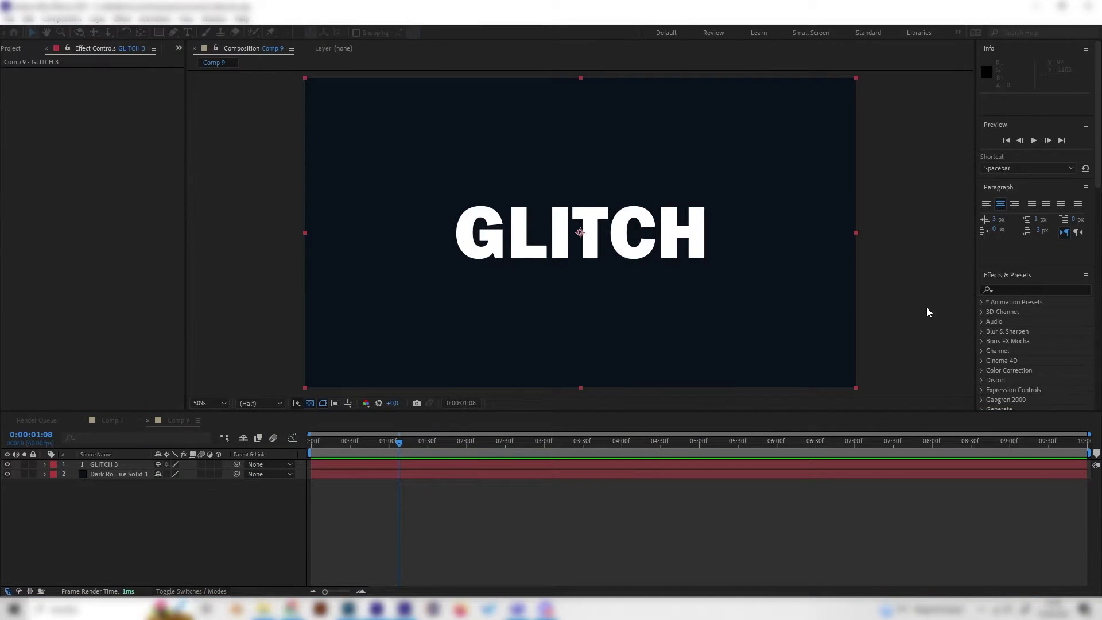
# Apply Fractal Noise to the white solid via an Effects & Presets search for 'fracta'.
pyautogui.click(1021, 290)
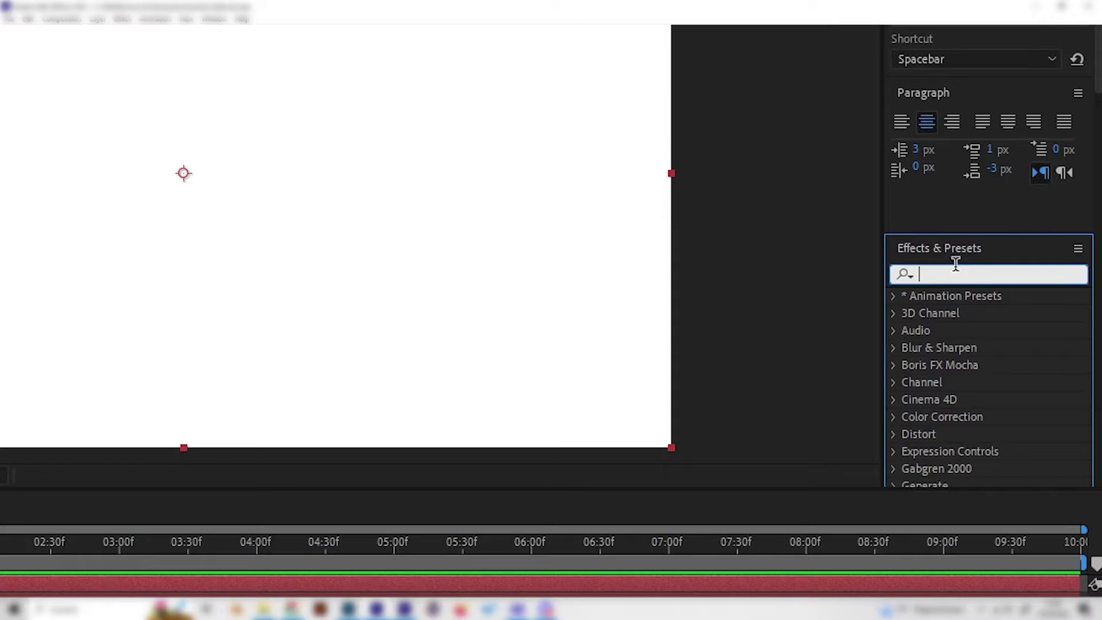
pyautogui.write('fracta')
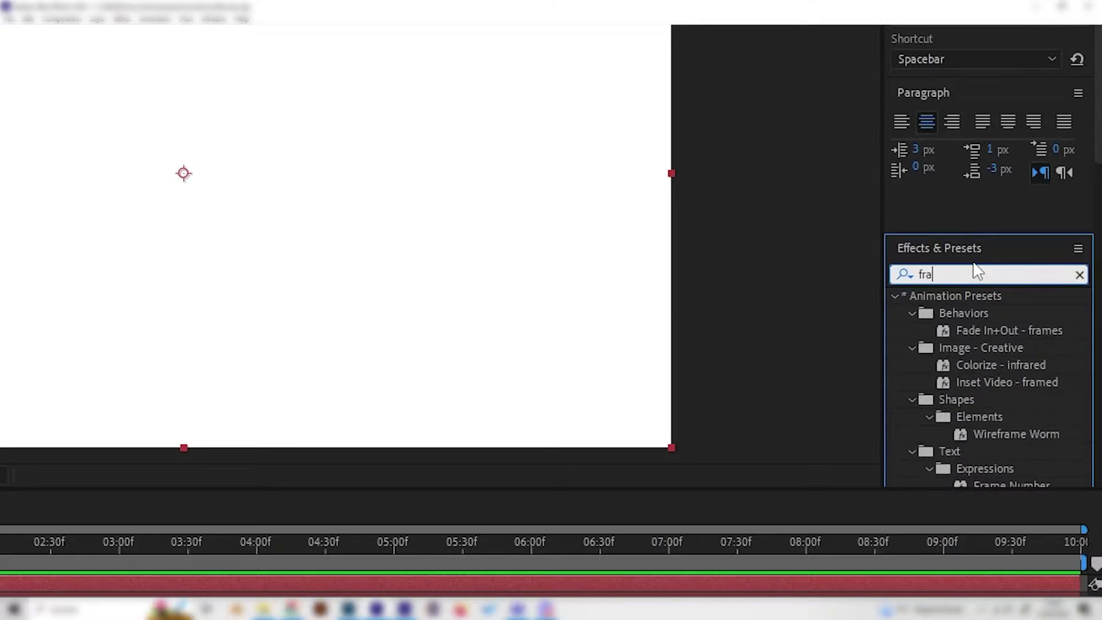
pyautogui.doubleClick(1001, 415)
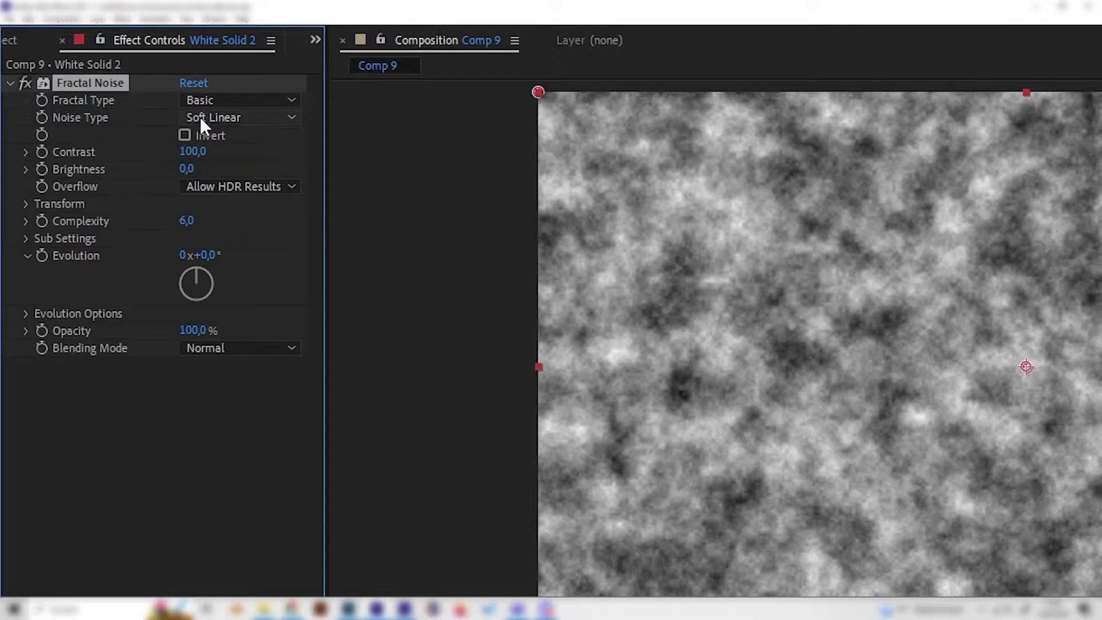
# Set Fractal Noise to Block type, Complexity 3, Contrast 400 and Scale Width 800.
pyautogui.click(114, 92)
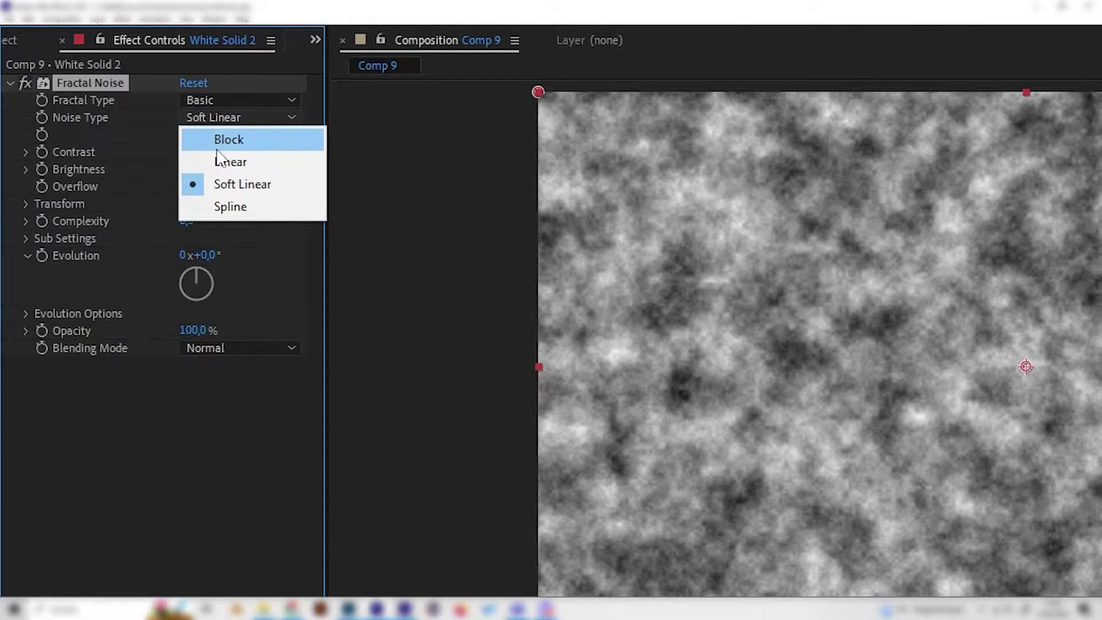
pyautogui.click(216, 140)
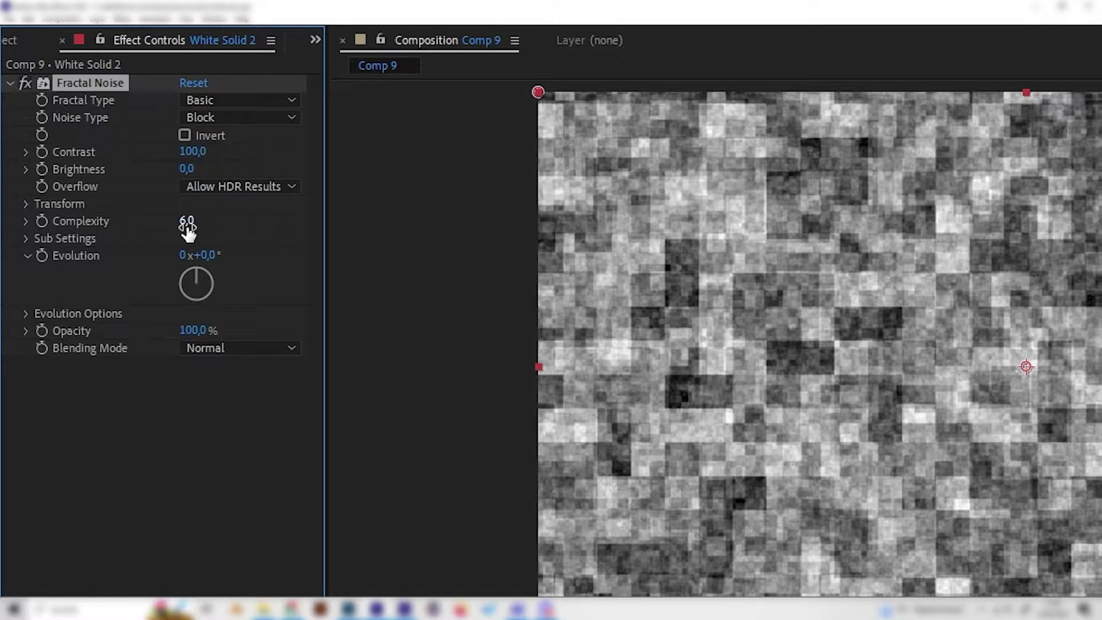
pyautogui.click(187, 221)
pyautogui.write('3')
pyautogui.click(110, 291)
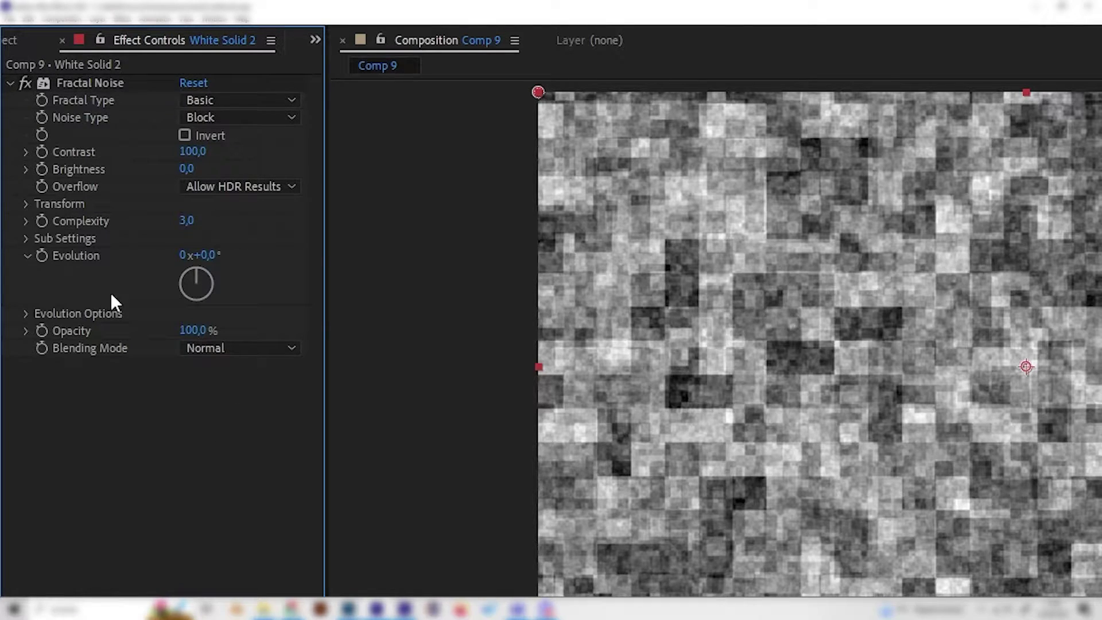
pyautogui.click(195, 151)
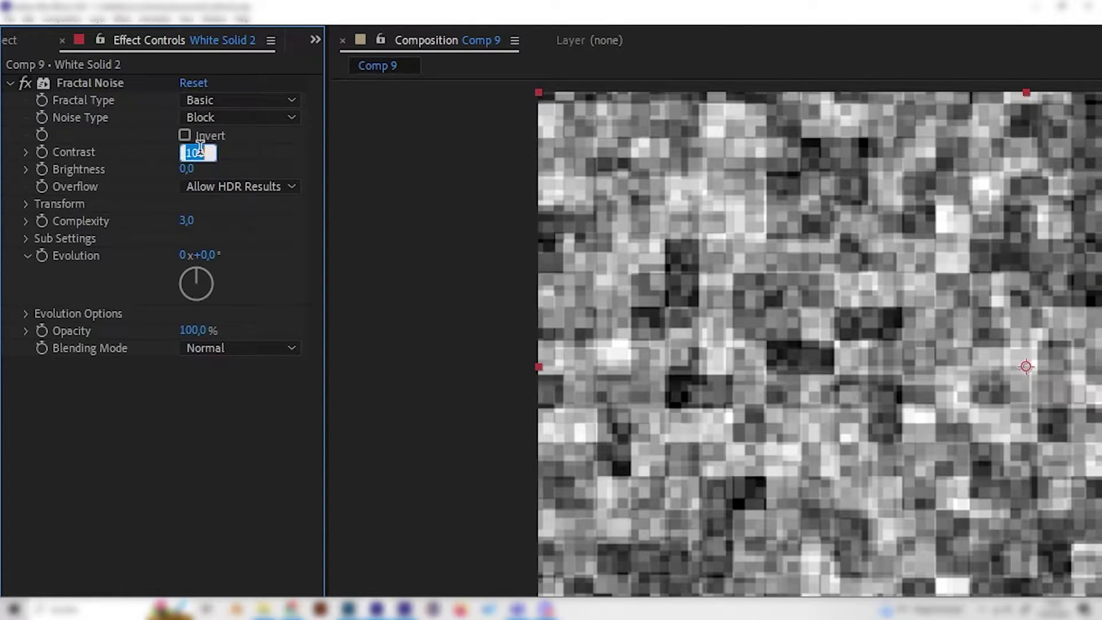
pyautogui.write('400')
pyautogui.press('Return')
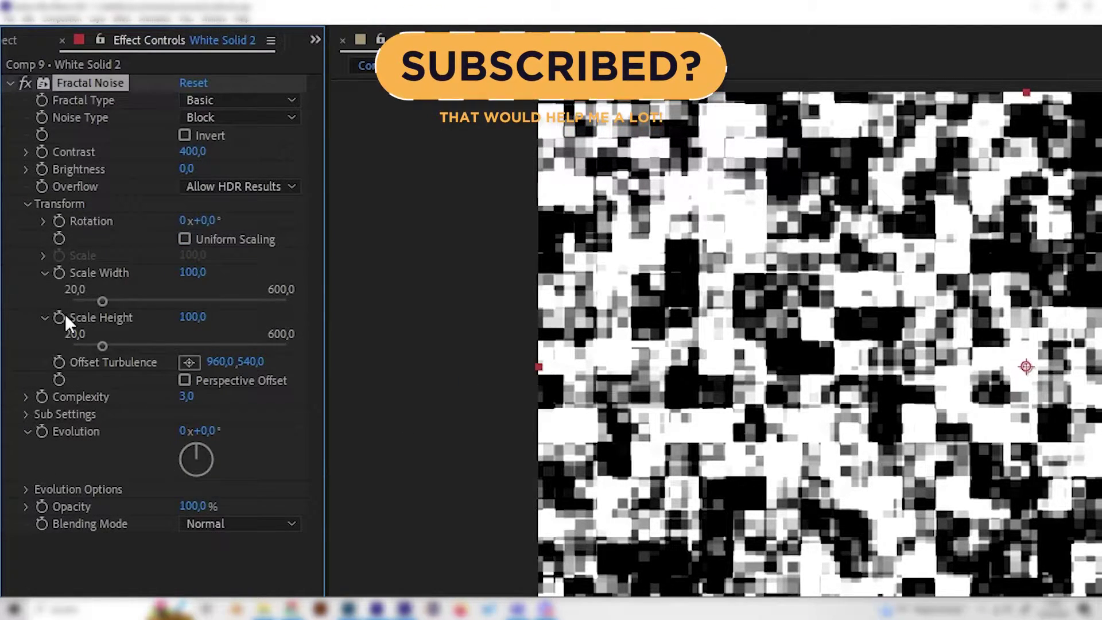
pyautogui.click(195, 272)
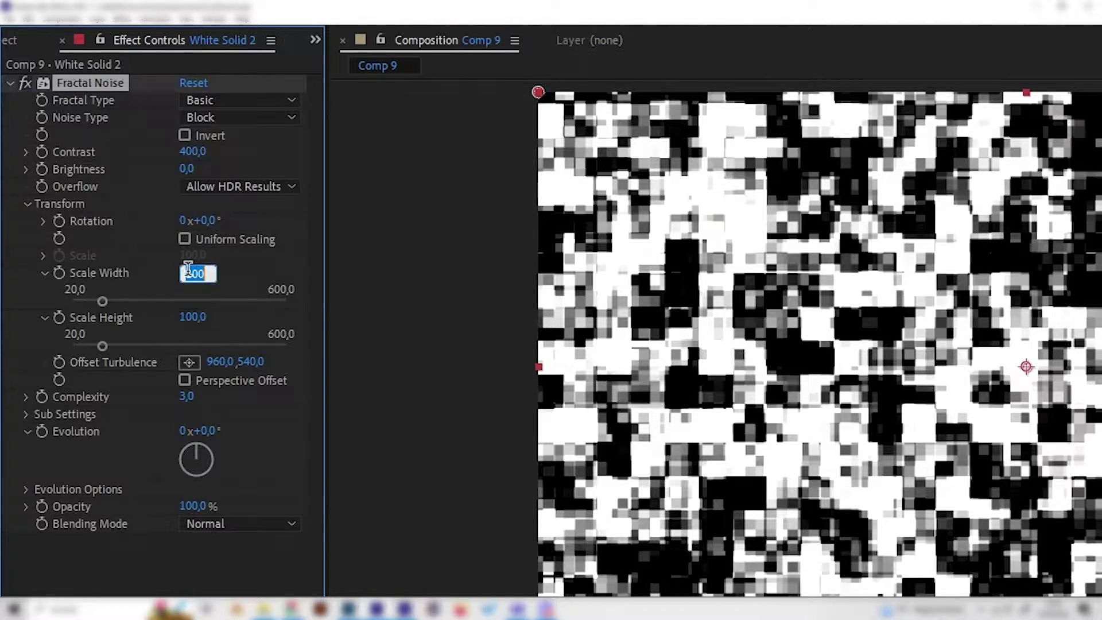
pyautogui.write('800')
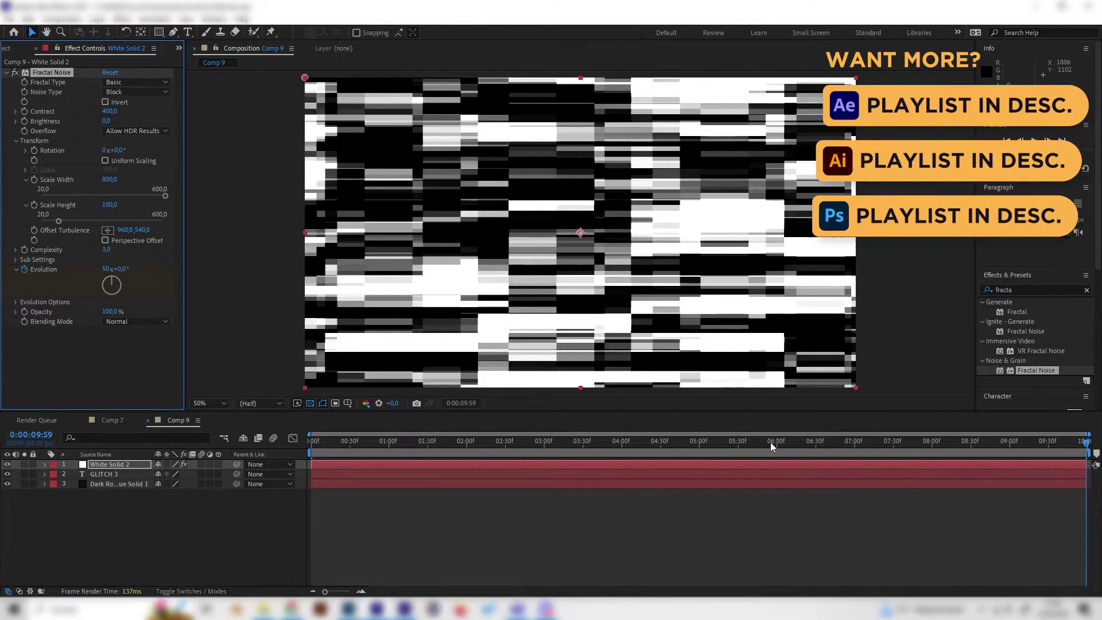
# Scrub the playhead back to 0:00:03:01 to check the evolving noise, then select White Solid 2.
pyautogui.moveTo(771, 442); pyautogui.dragTo(544, 448)
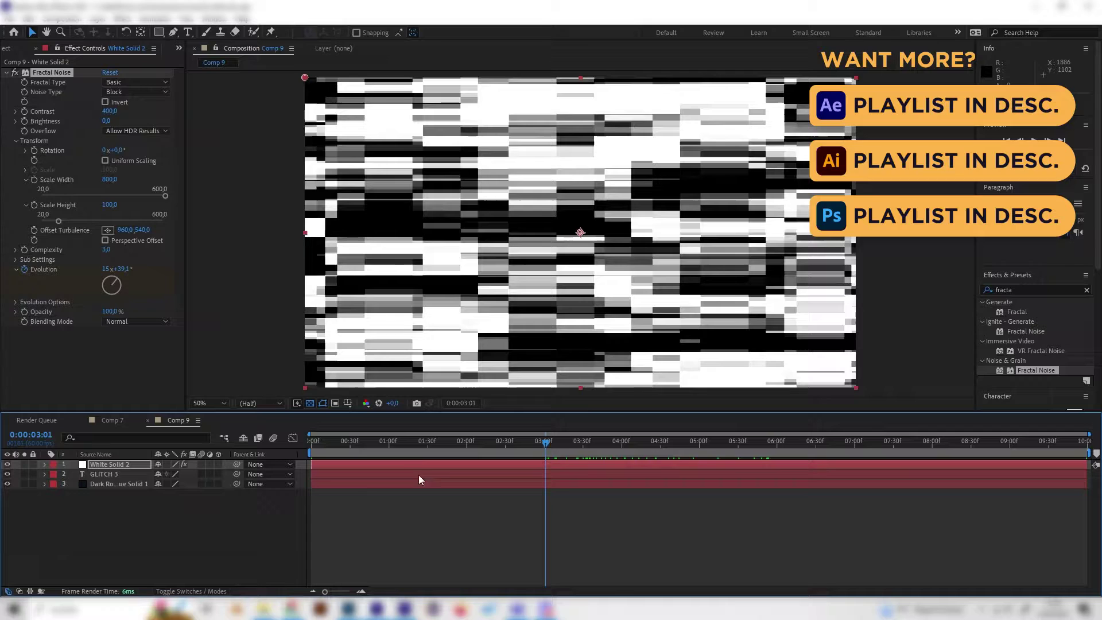
pyautogui.click(111, 466)
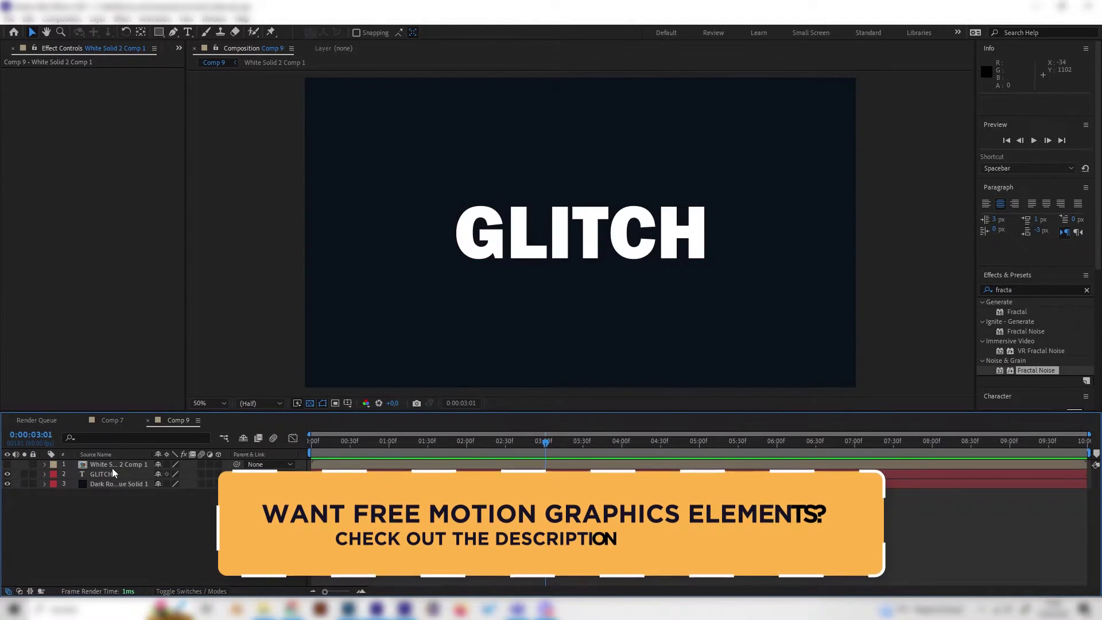
# Rename the hidden noise precomp layer to 1.
pyautogui.rightClick(113, 464)
pyautogui.click(144, 431)
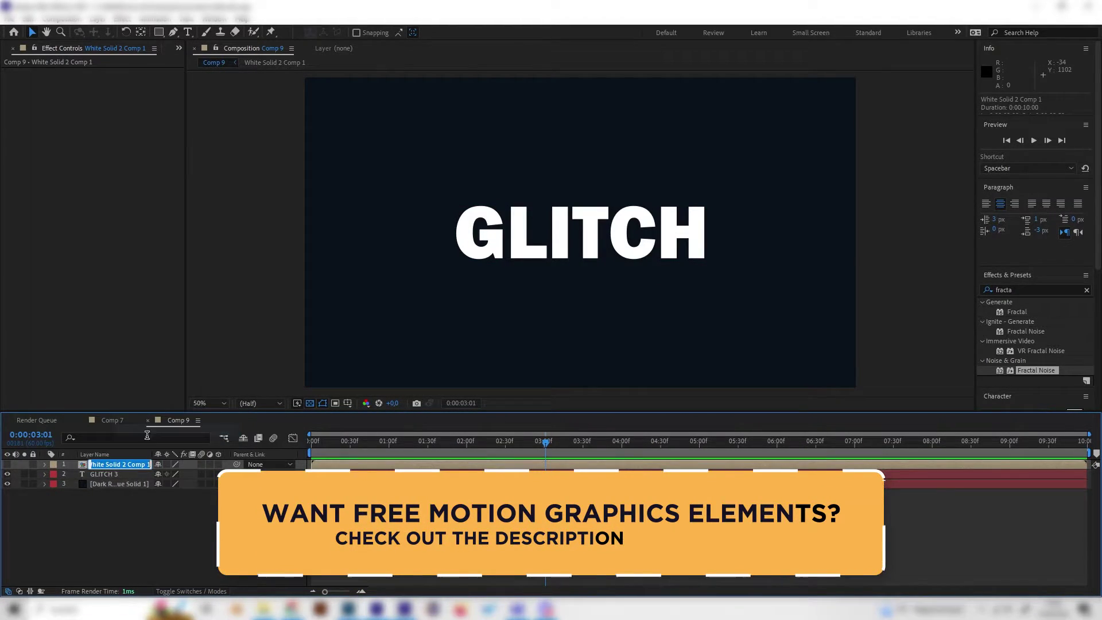
pyautogui.write('1')
pyautogui.press('Return')
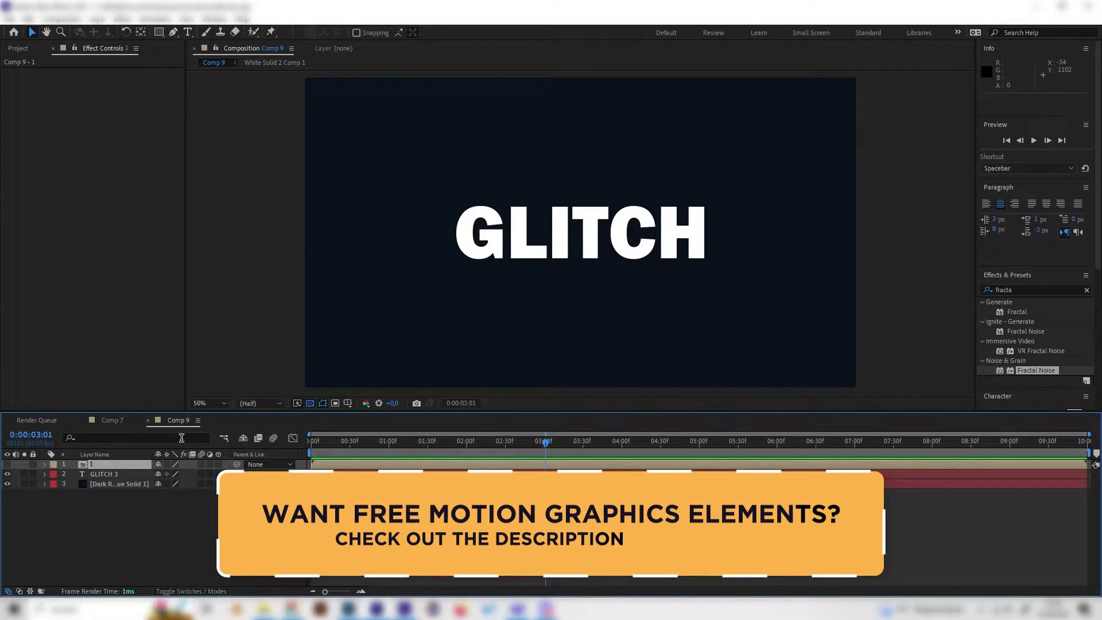
pyautogui.click(121, 473)
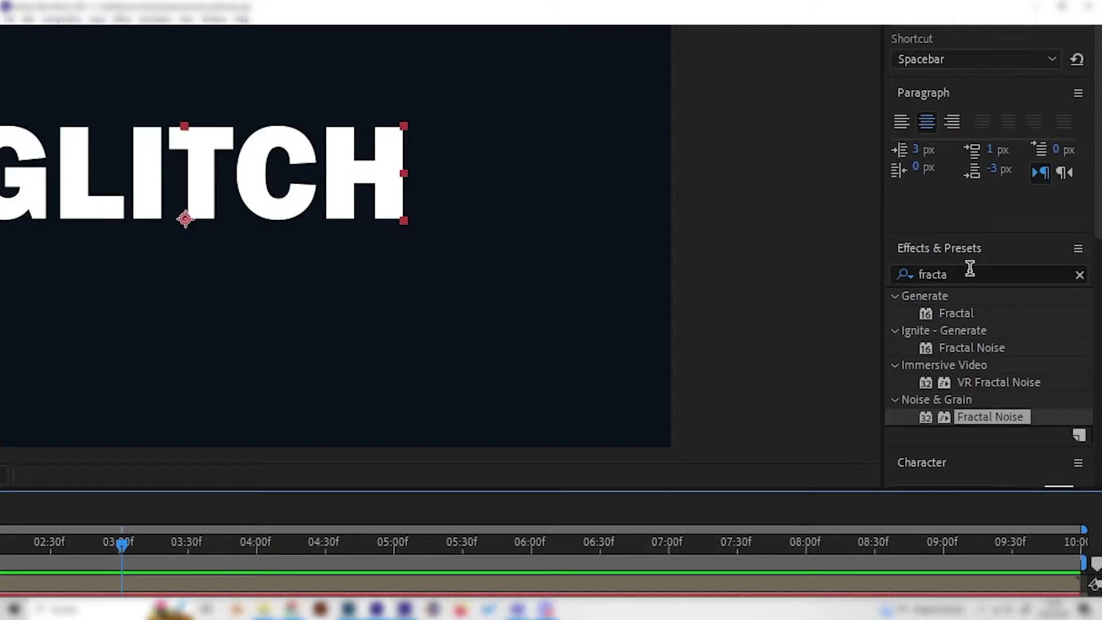
# Apply Displacement Map to GLITCH 3 with layer 1 as the displacement source.
pyautogui.click(1025, 289)
pyautogui.press('BackSpace')
pyautogui.press('BackSpace')
pyautogui.press('BackSpace')
pyautogui.press('BackSpace')
pyautogui.press('BackSpace')
pyautogui.press('BackSpace')
pyautogui.write('displ')
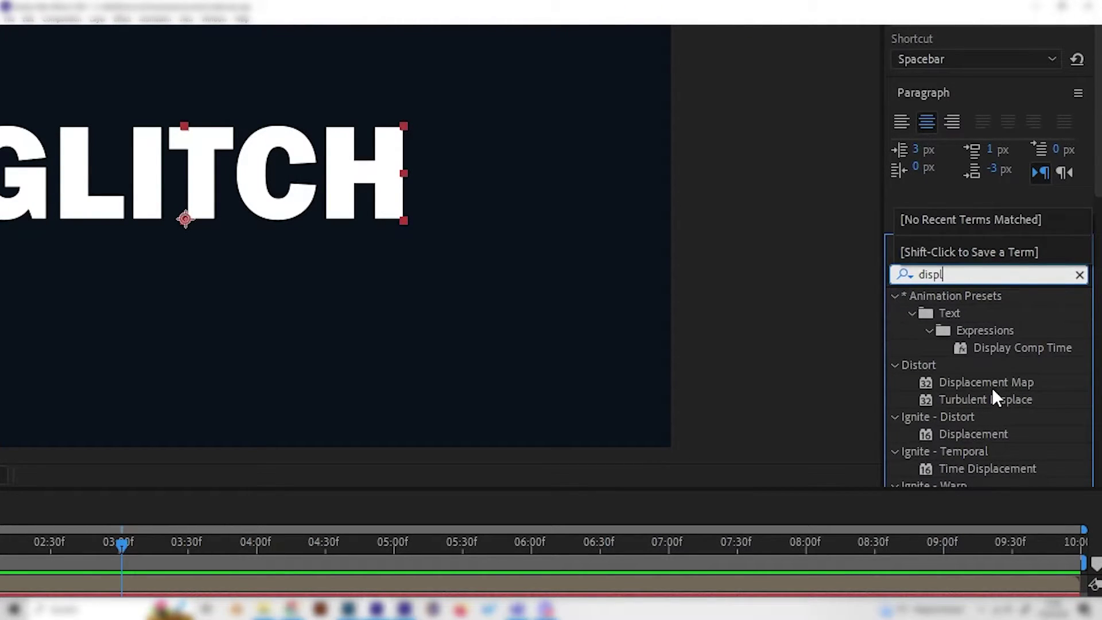
pyautogui.click(987, 383)
pyautogui.moveTo(974, 380); pyautogui.dragTo(99, 469)
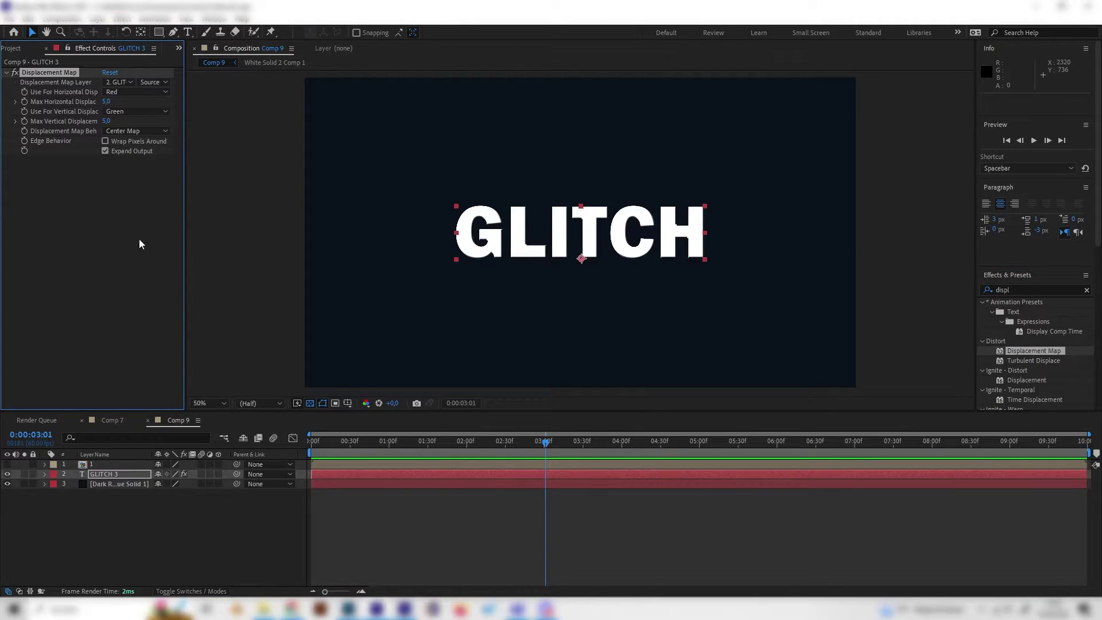
pyautogui.click(117, 84)
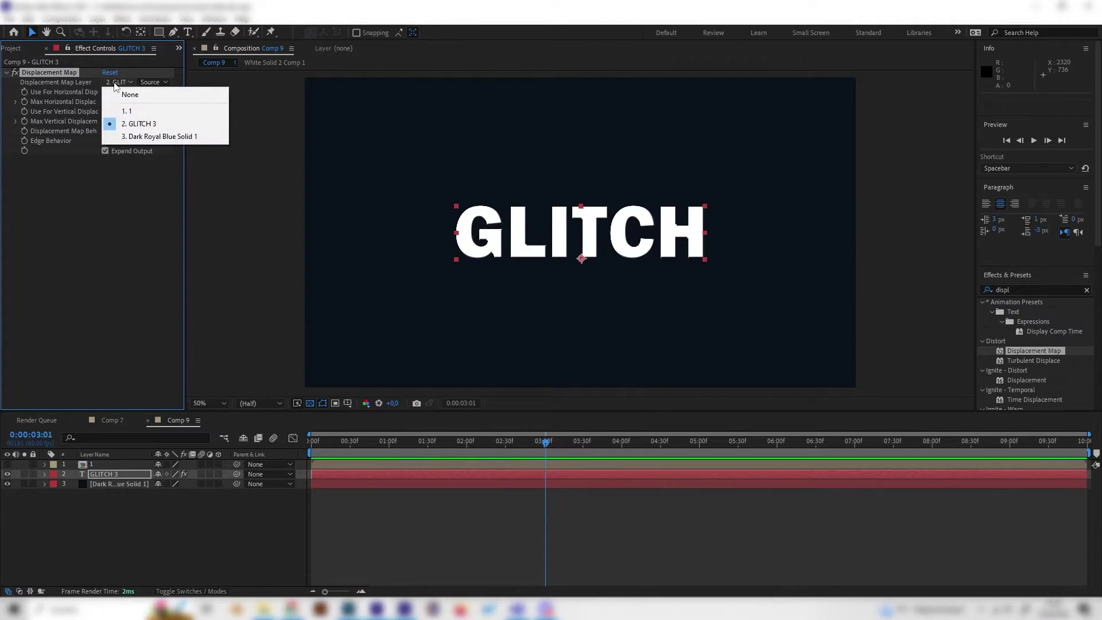
pyautogui.click(130, 112)
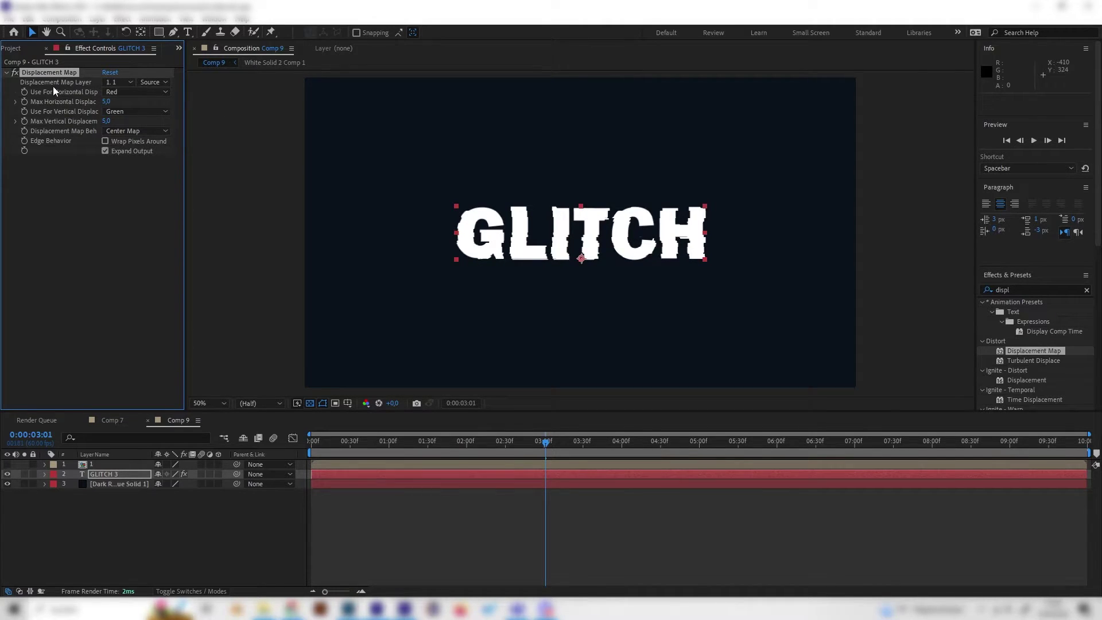
pyautogui.moveTo(480, 440); pyautogui.dragTo(585, 441)
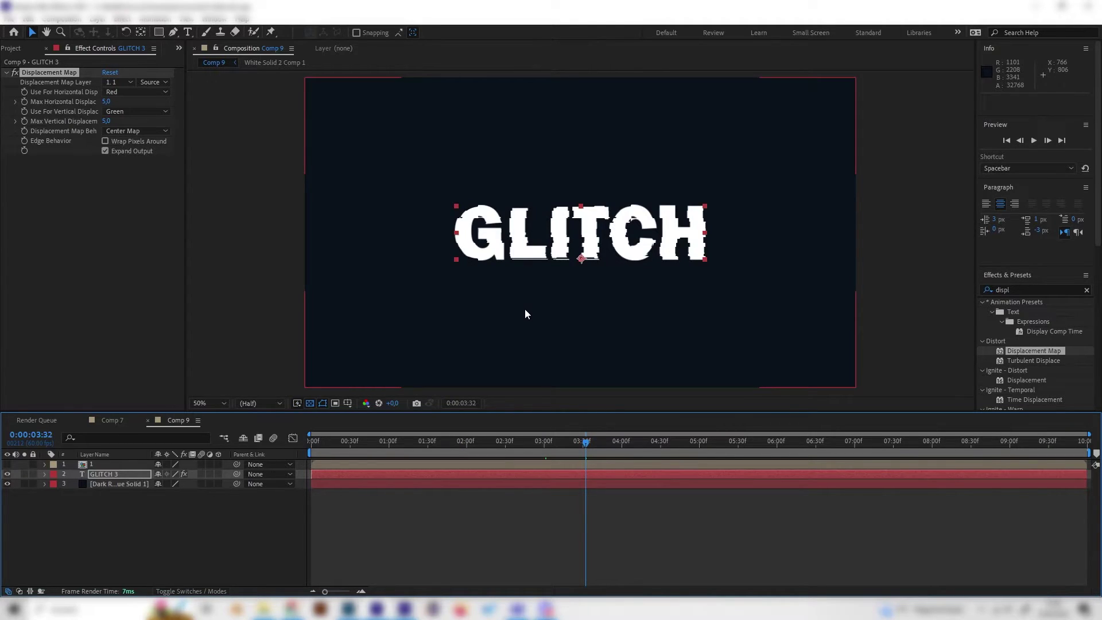
# Set Max Horizontal Displacement to 10 and Max Vertical Displacement to 1.
pyautogui.click(107, 102)
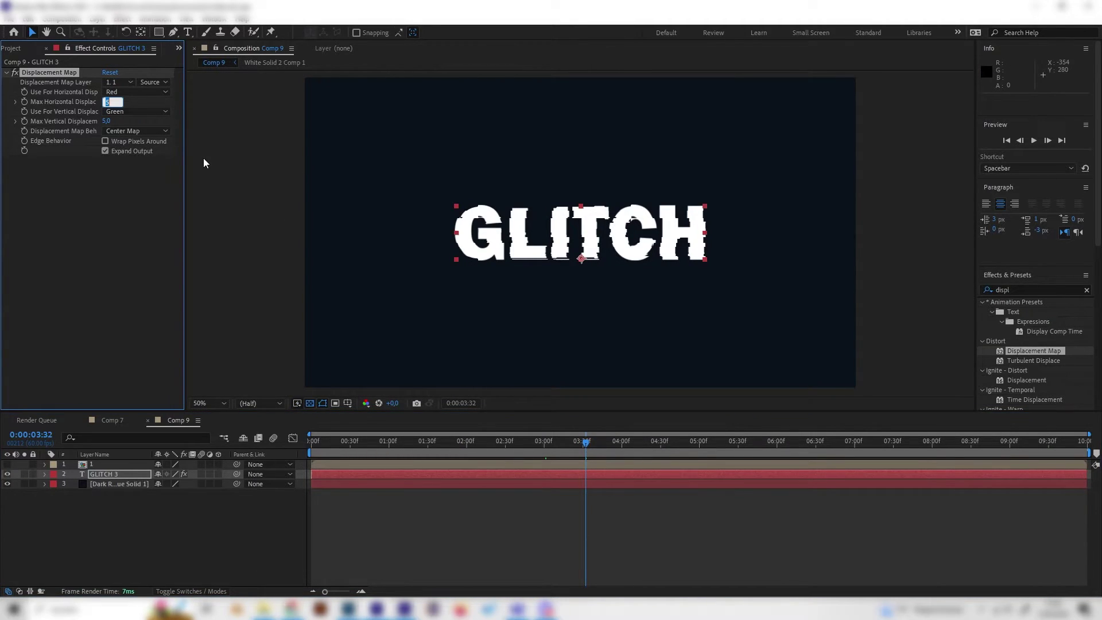
pyautogui.write('10')
pyautogui.press('Return')
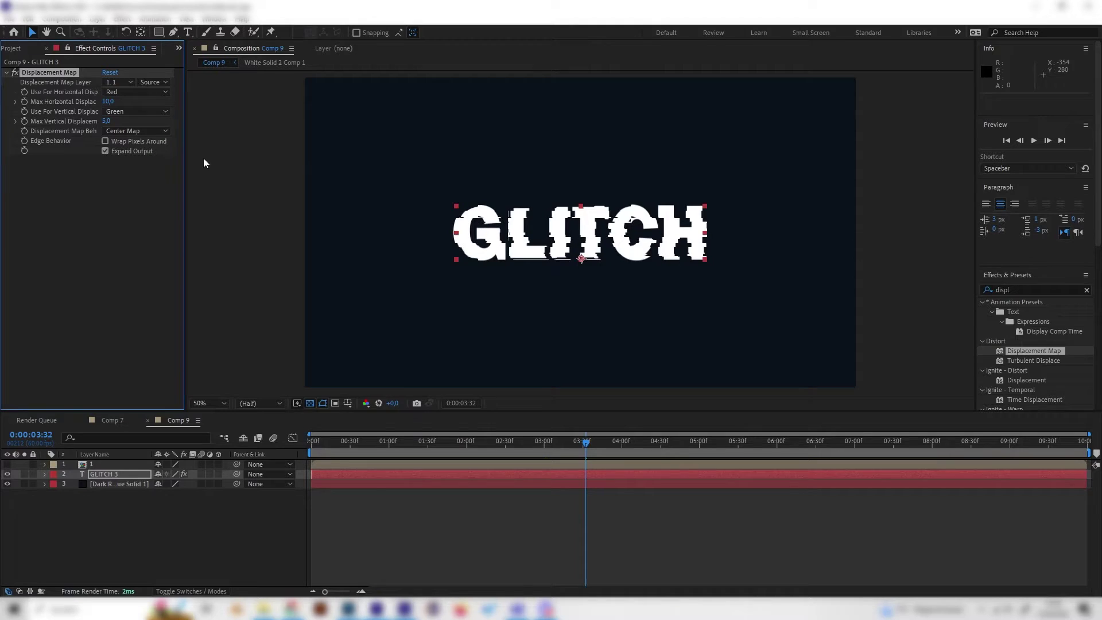
pyautogui.click(105, 122)
pyautogui.write('1')
pyautogui.press('Return')
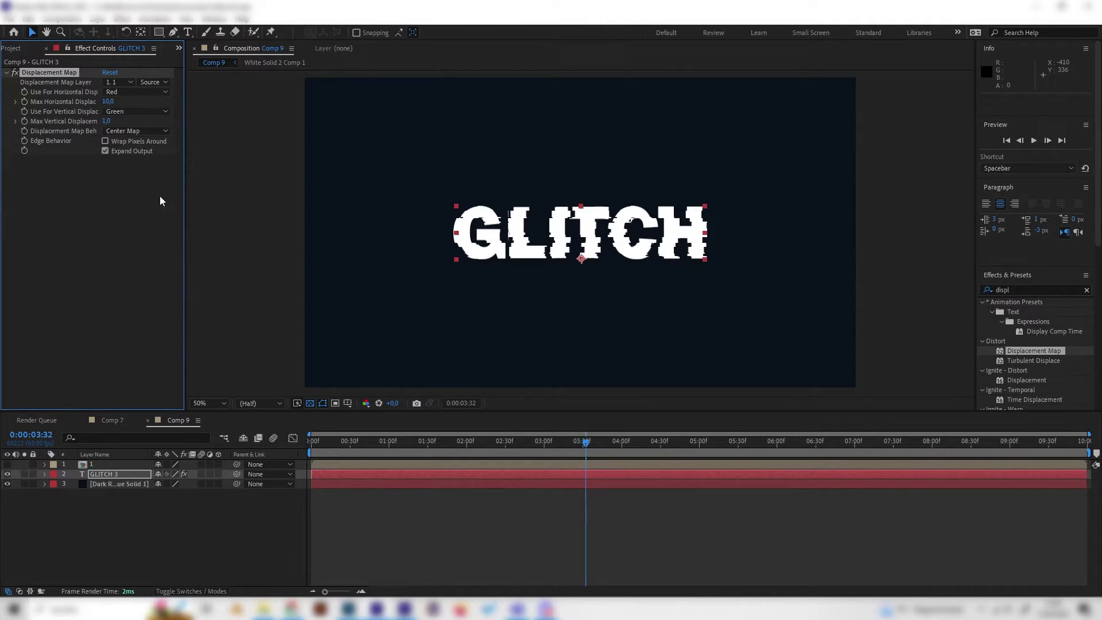
pyautogui.click(581, 440)
pyautogui.click(308, 498)
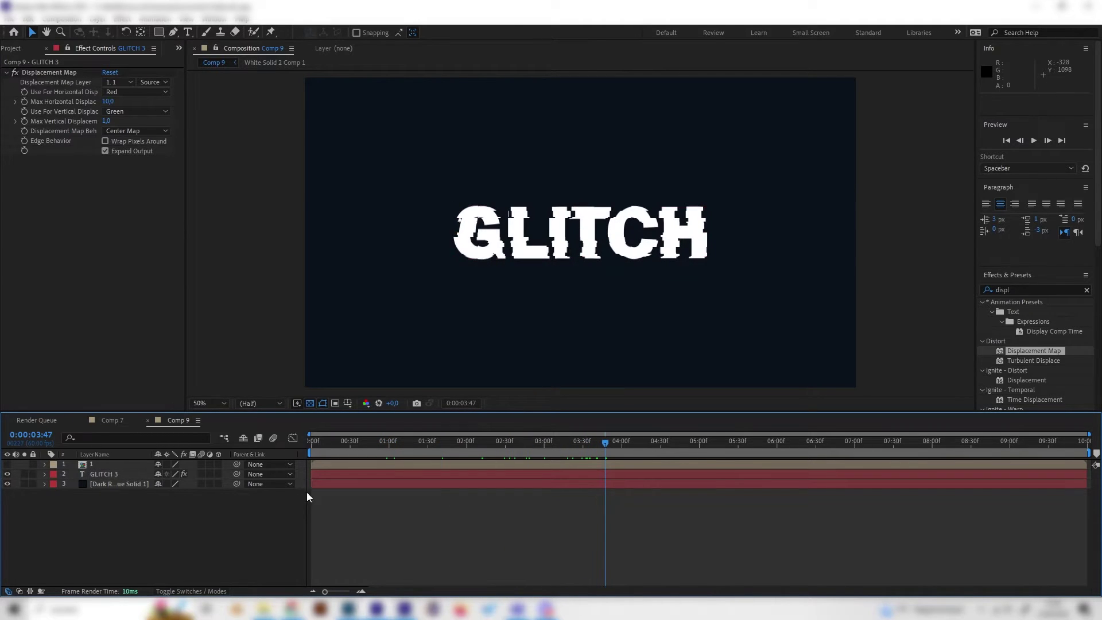
# Preview the glitch and compare it with Comp 7's finished result before returning to Comp 9.
pyautogui.moveTo(425, 441); pyautogui.dragTo(520, 465)
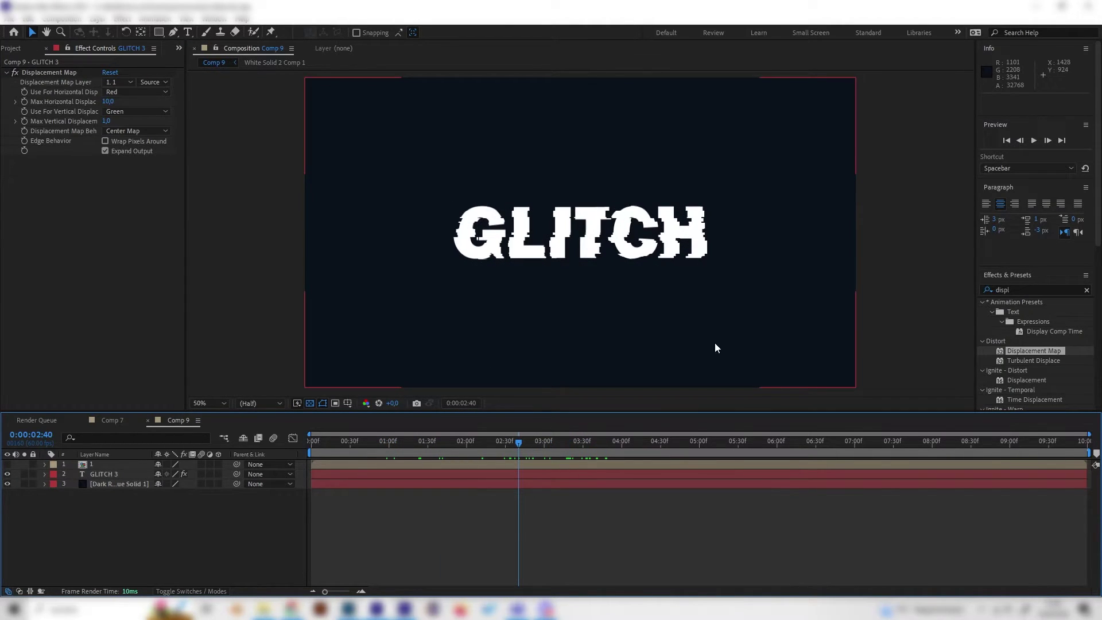
pyautogui.click(105, 420)
pyautogui.click(453, 441)
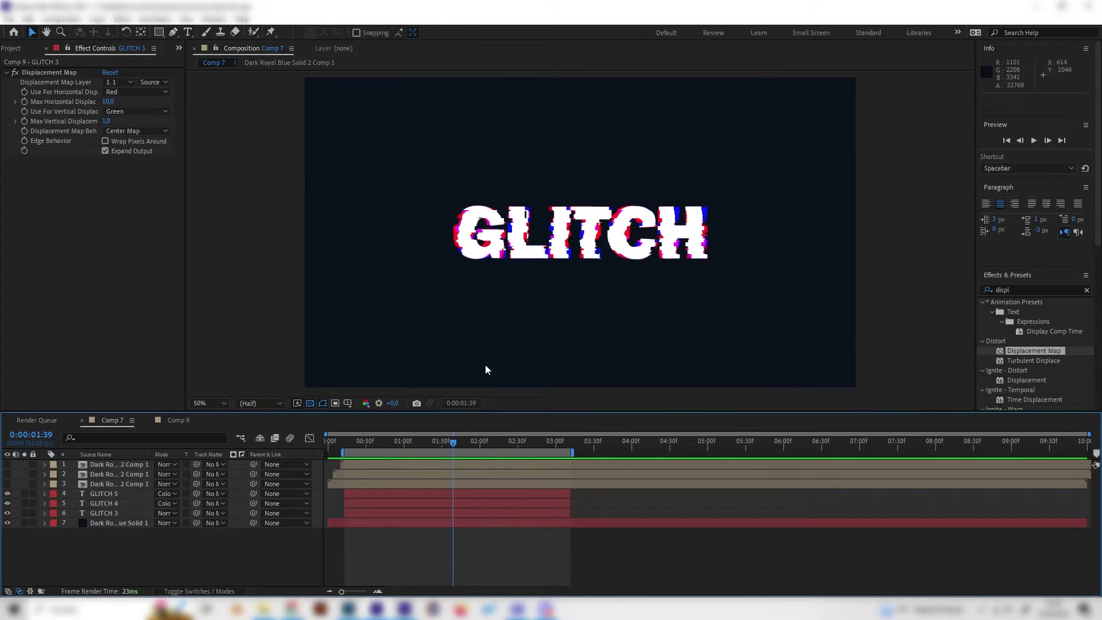
pyautogui.click(177, 421)
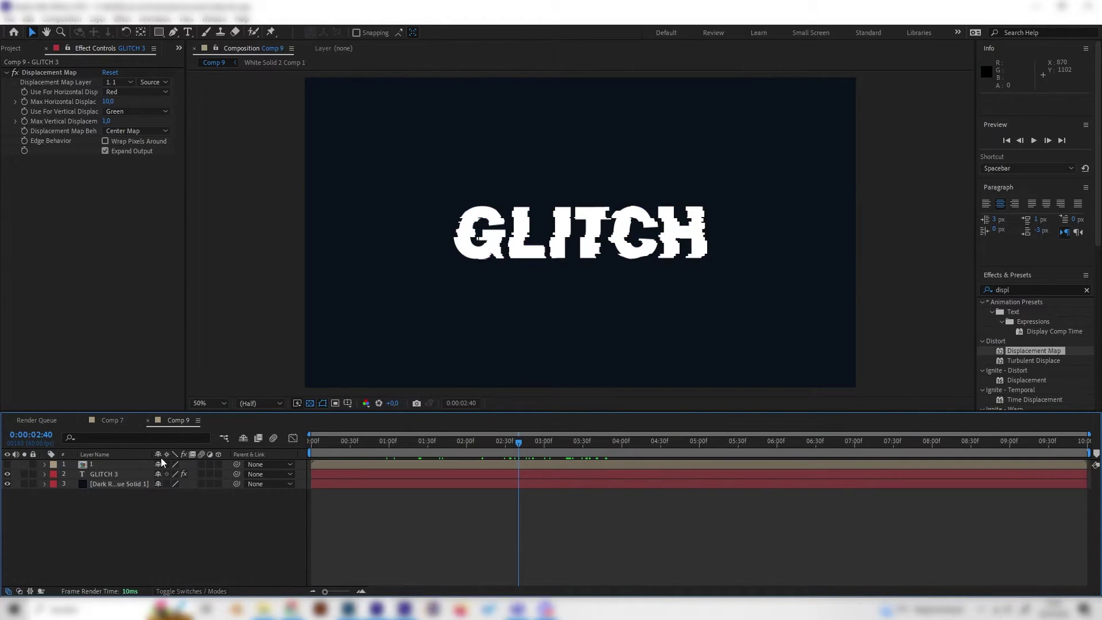
# Duplicate precomp layer 1 twice to create layers 2 and 3.
pyautogui.click(132, 468)
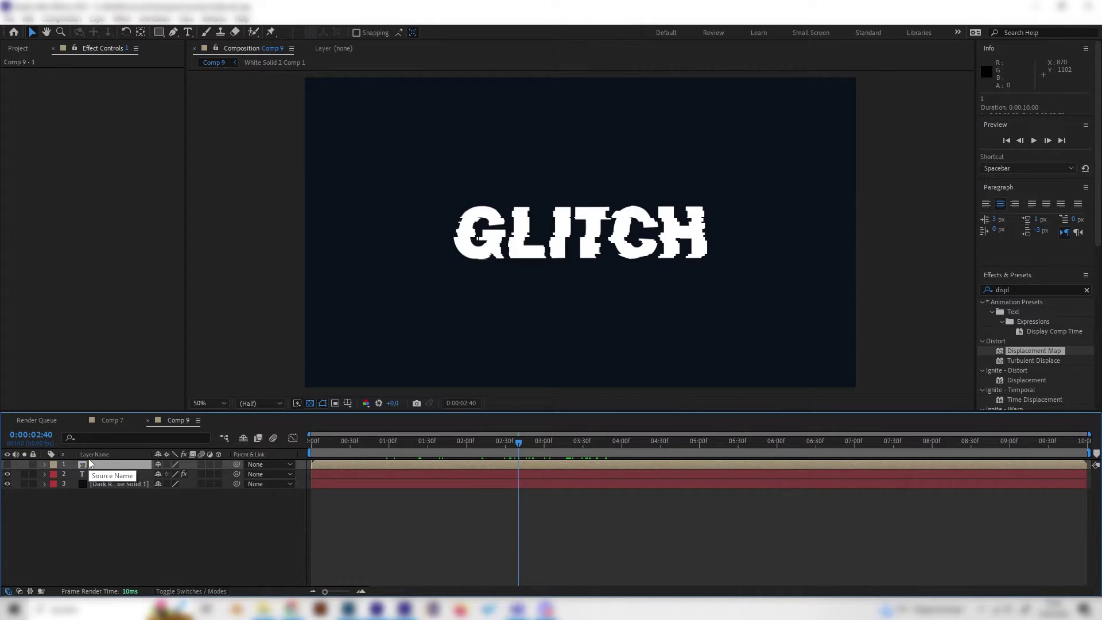
pyautogui.hotkey('ctrl', 'd')
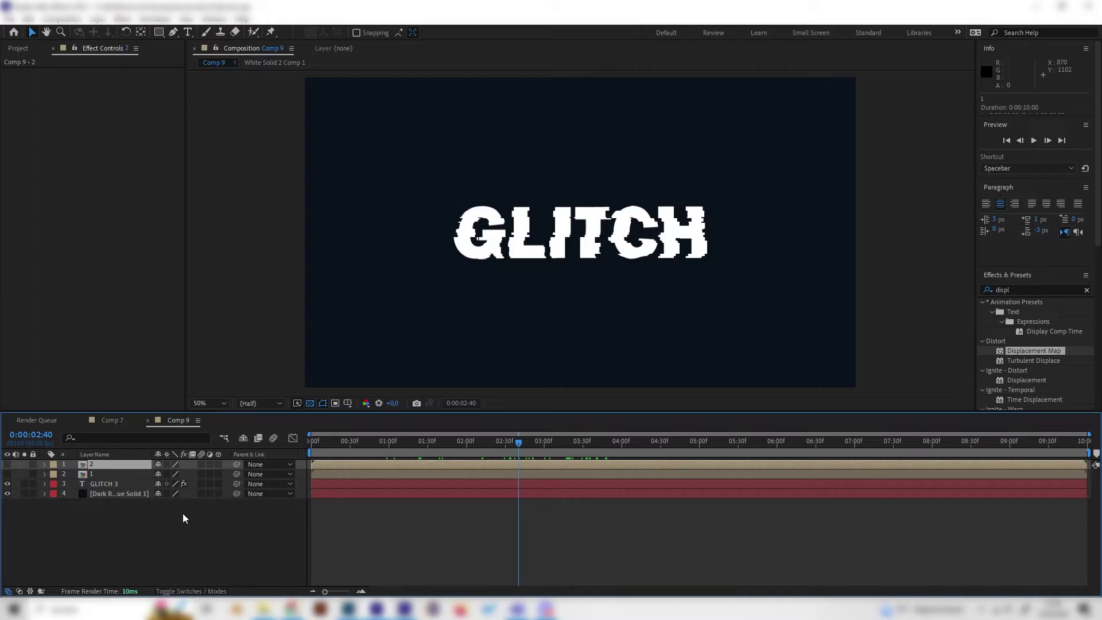
pyautogui.hotkey('ctrl', 'd')
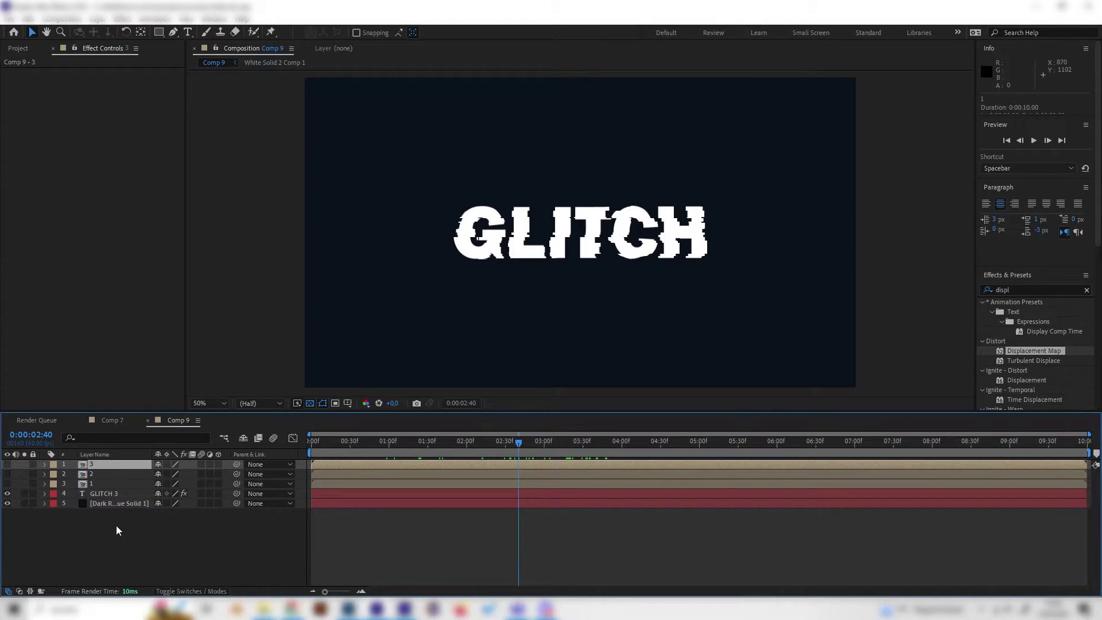
pyautogui.click(125, 495)
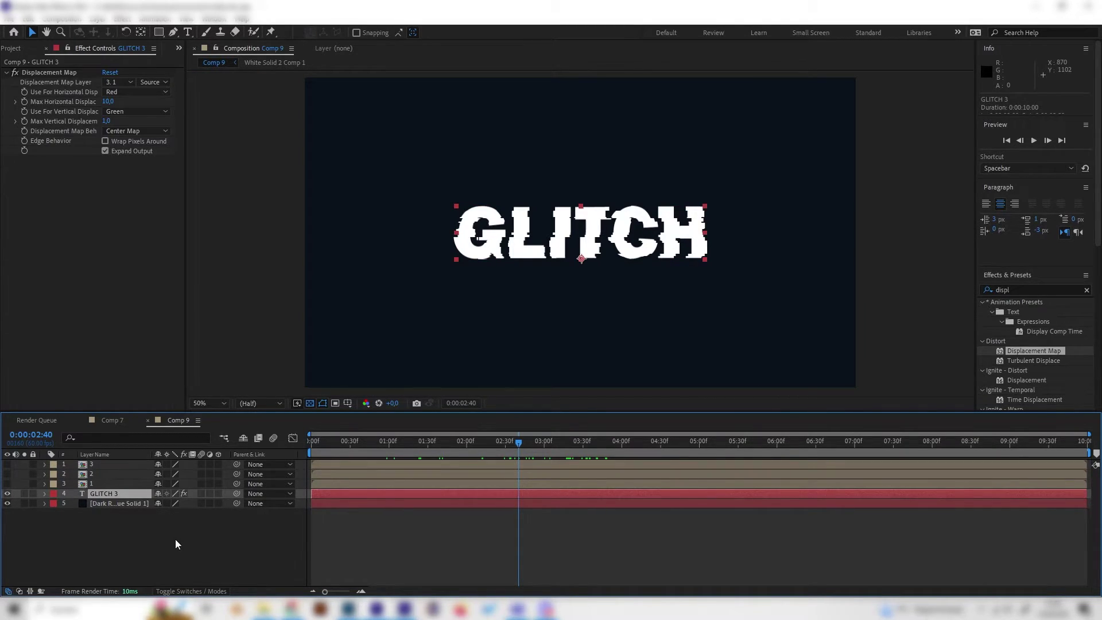
pyautogui.click(175, 544)
# Duplicate GLITCH 3 twice into GLITCH 4 and GLITCH 5.
pyautogui.click(112, 496)
pyautogui.hotkey('ctrl', 'd')
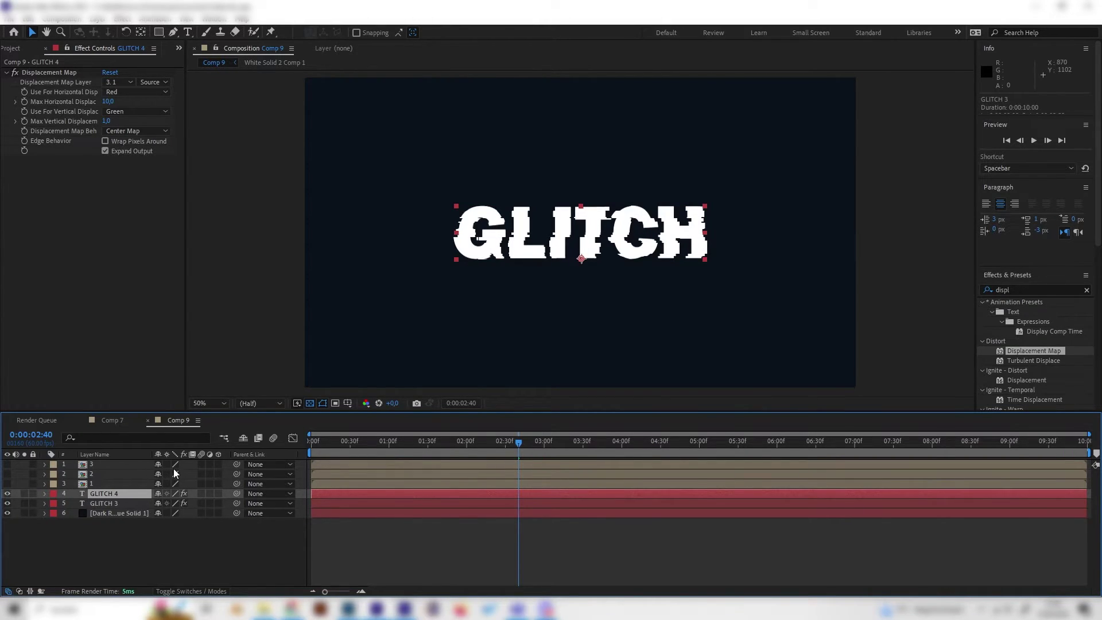
pyautogui.hotkey('ctrl', 'd')
pyautogui.click(164, 555)
pyautogui.click(98, 498)
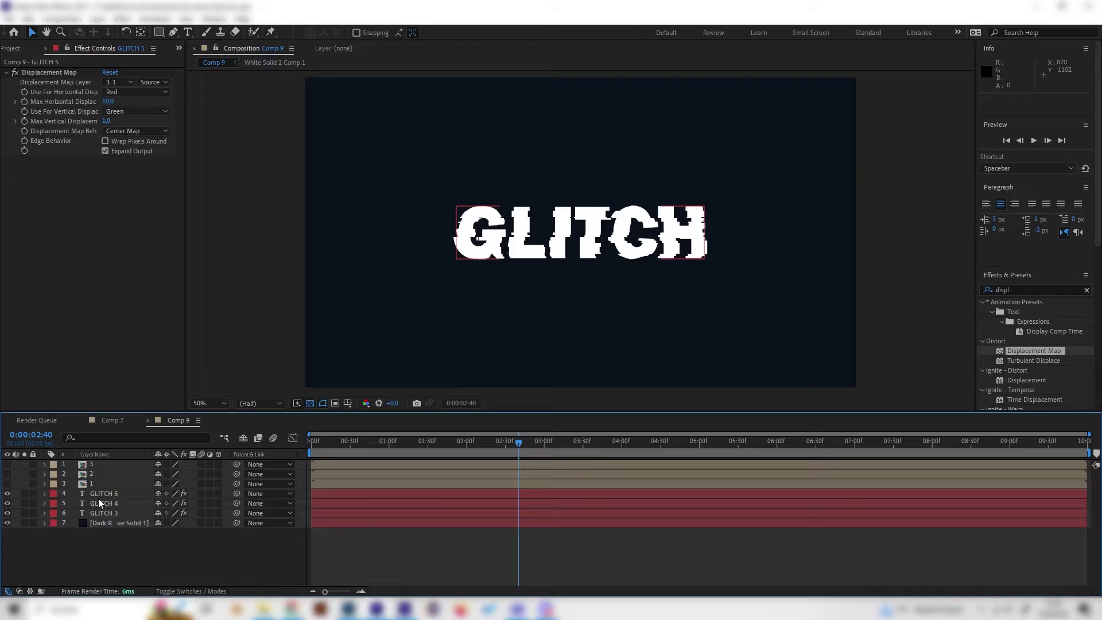
pyautogui.click(331, 475)
# Delay map layer 3 by about 15 frames and layer 2 by a few frames.
pyautogui.click(109, 463)
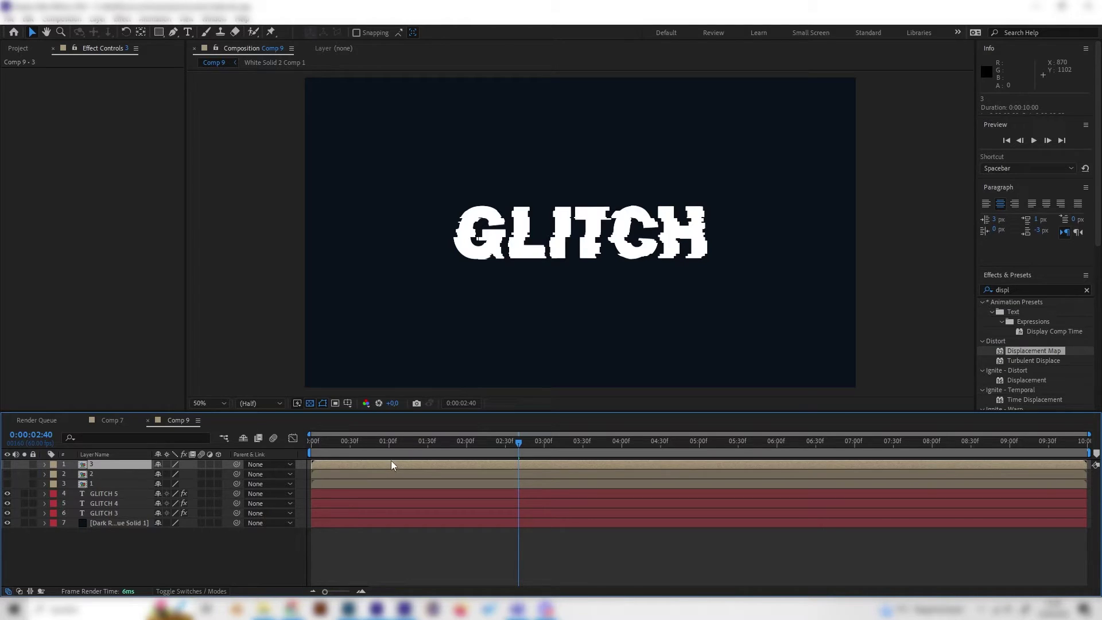
pyautogui.moveTo(337, 463); pyautogui.dragTo(368, 474)
pyautogui.click(346, 445)
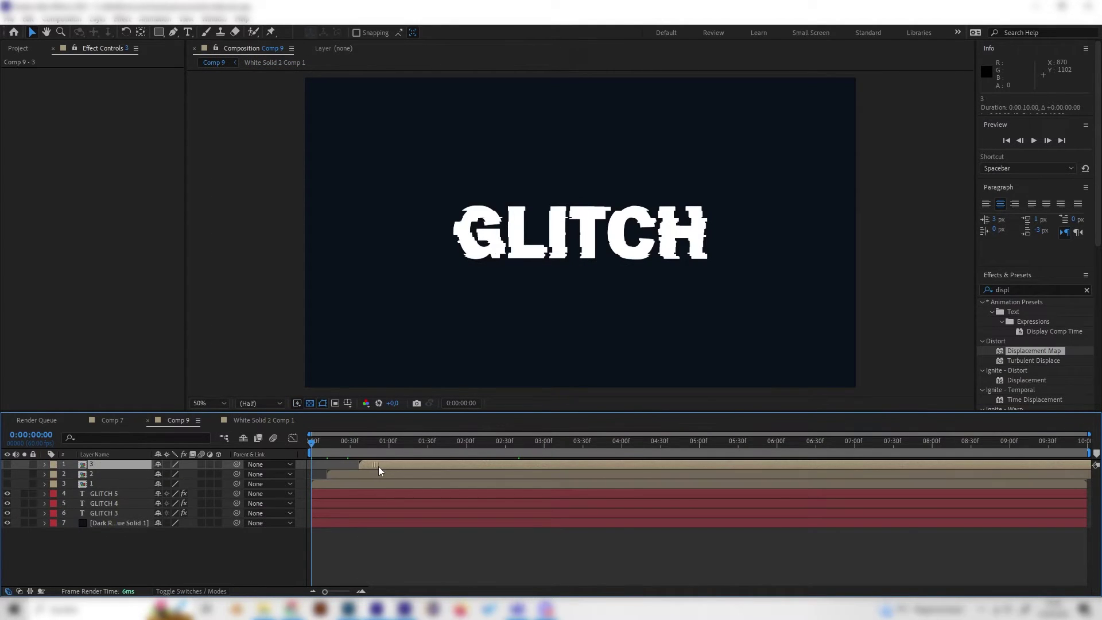
# Set GLITCH 4's Displacement Map layer to noise layer 2.
pyautogui.click(379, 477)
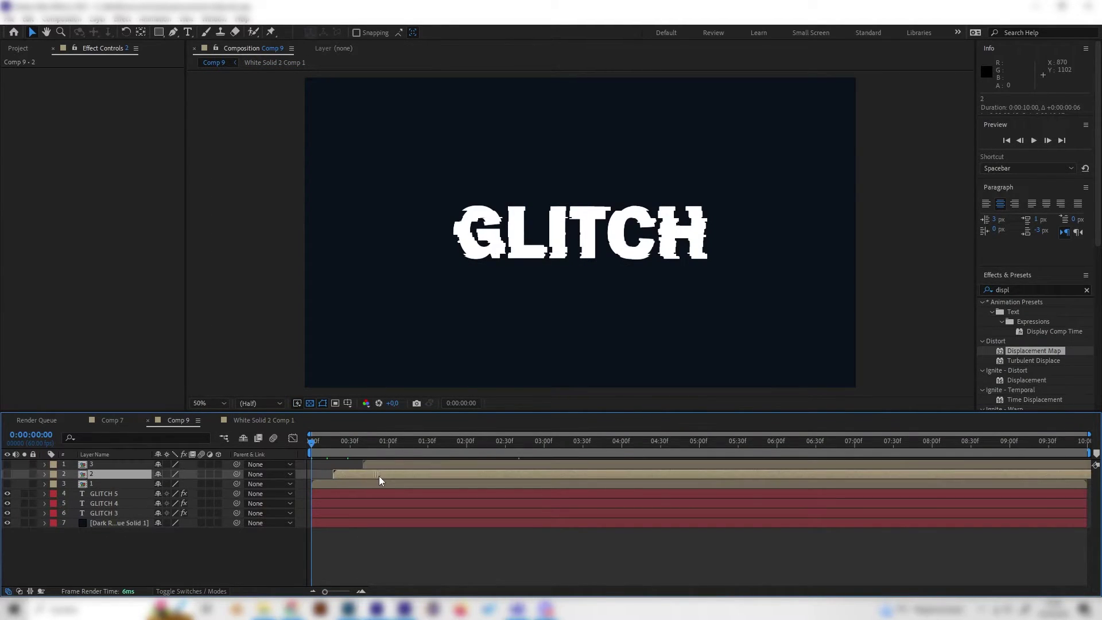
pyautogui.click(117, 502)
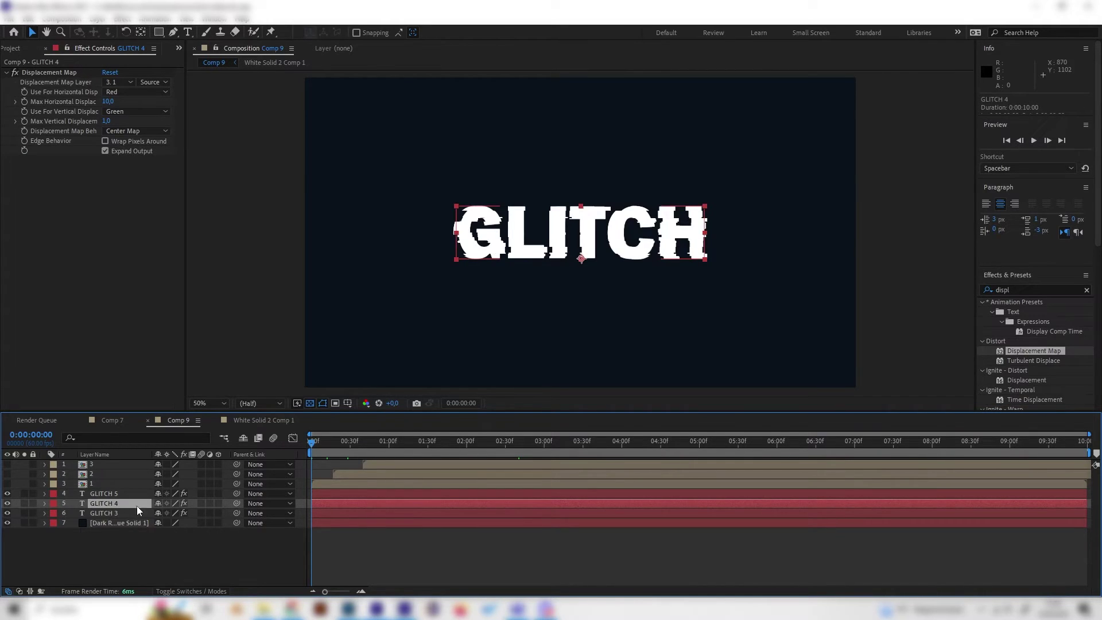
pyautogui.click(121, 83)
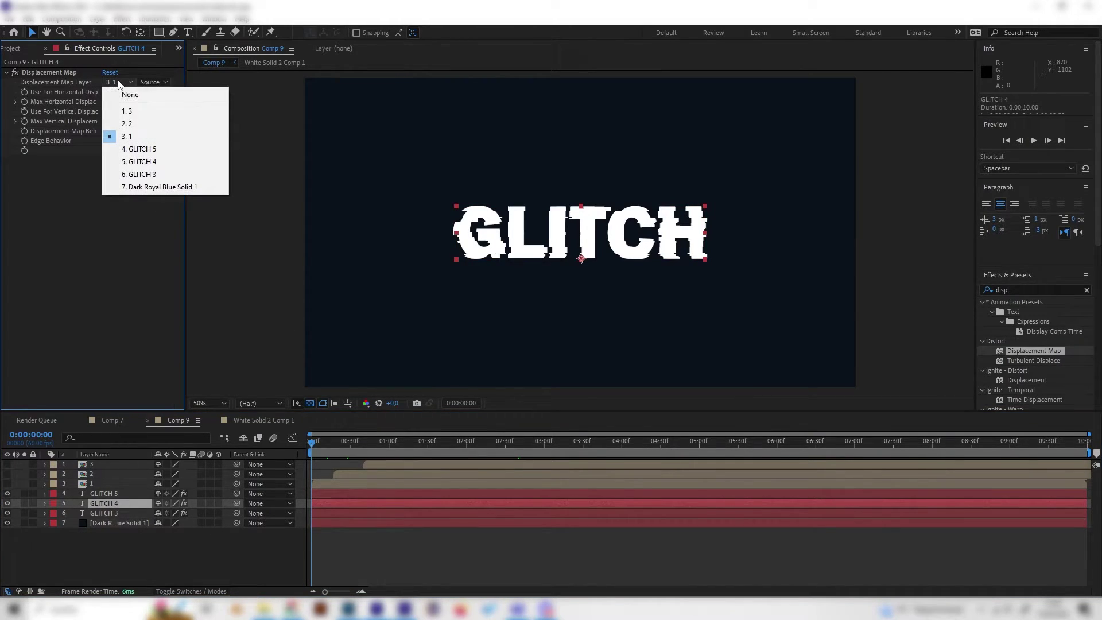
pyautogui.click(140, 116)
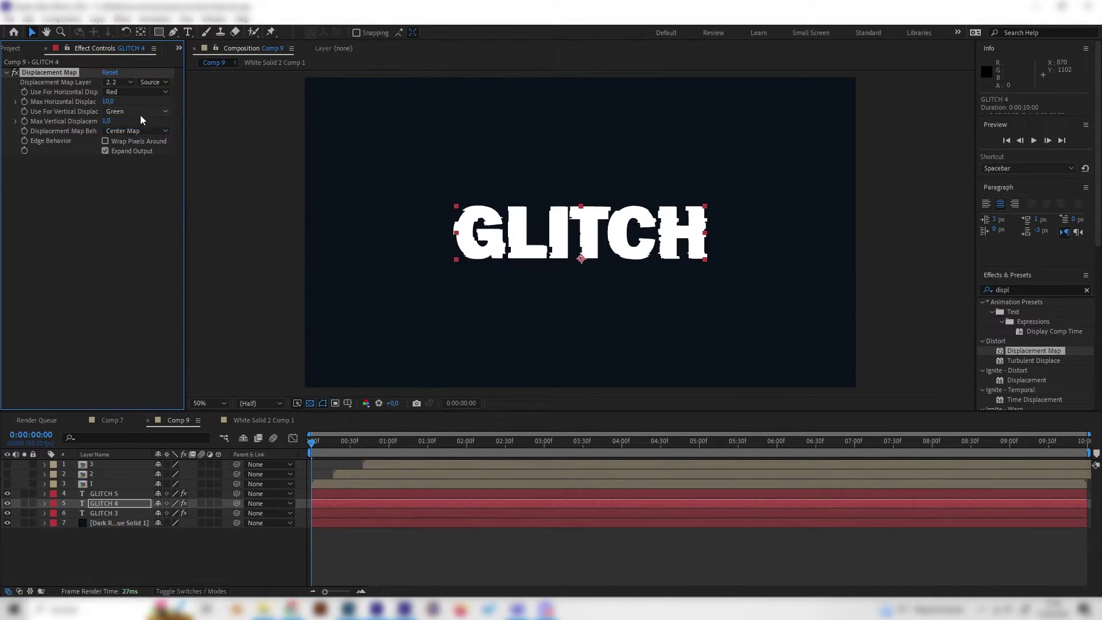
# Set GLITCH 5's Displacement Map layer to noise layer 3 and preview to 0:00:02:52.
pyautogui.click(115, 492)
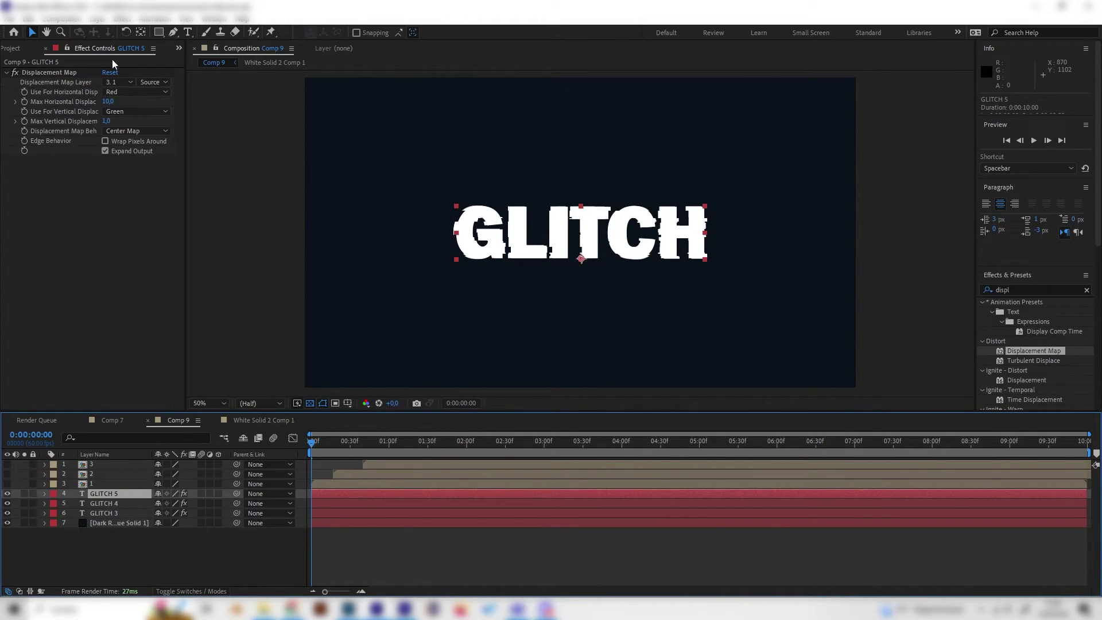
pyautogui.click(120, 82)
pyautogui.click(138, 107)
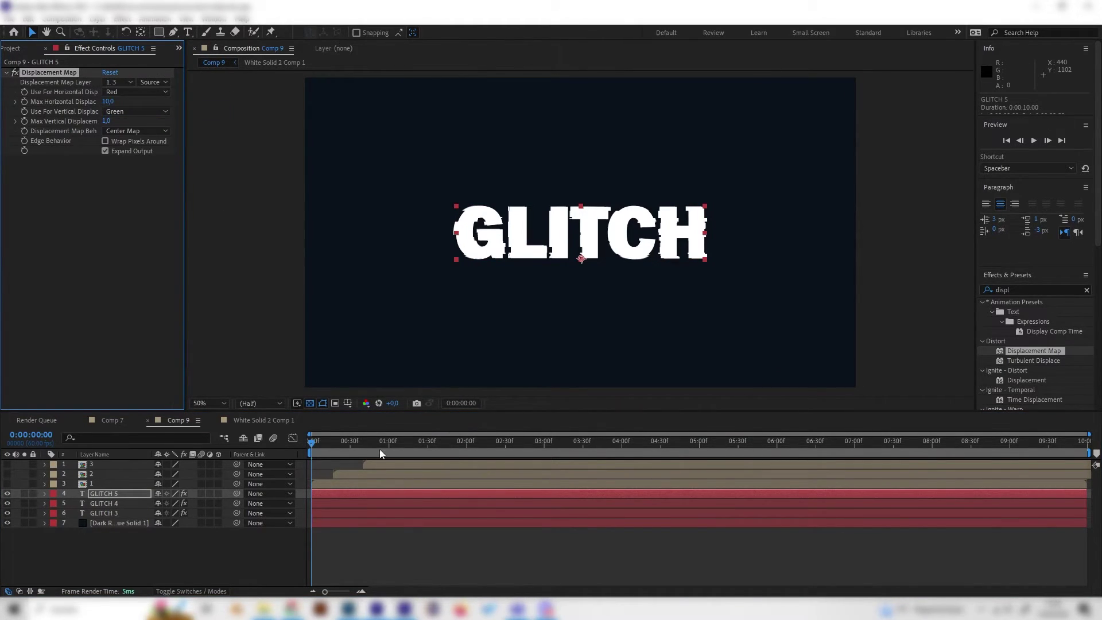
pyautogui.moveTo(380, 453); pyautogui.dragTo(534, 445)
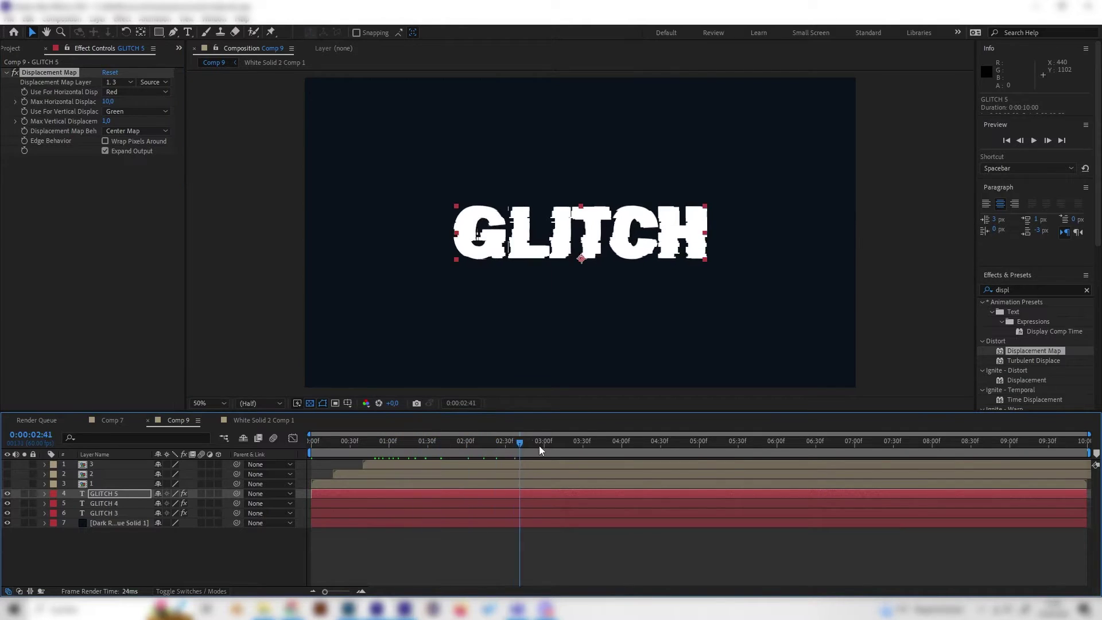
# Apply a red Fill effect to the GLITCH 5 text layer.
pyautogui.click(458, 455)
pyautogui.click(125, 552)
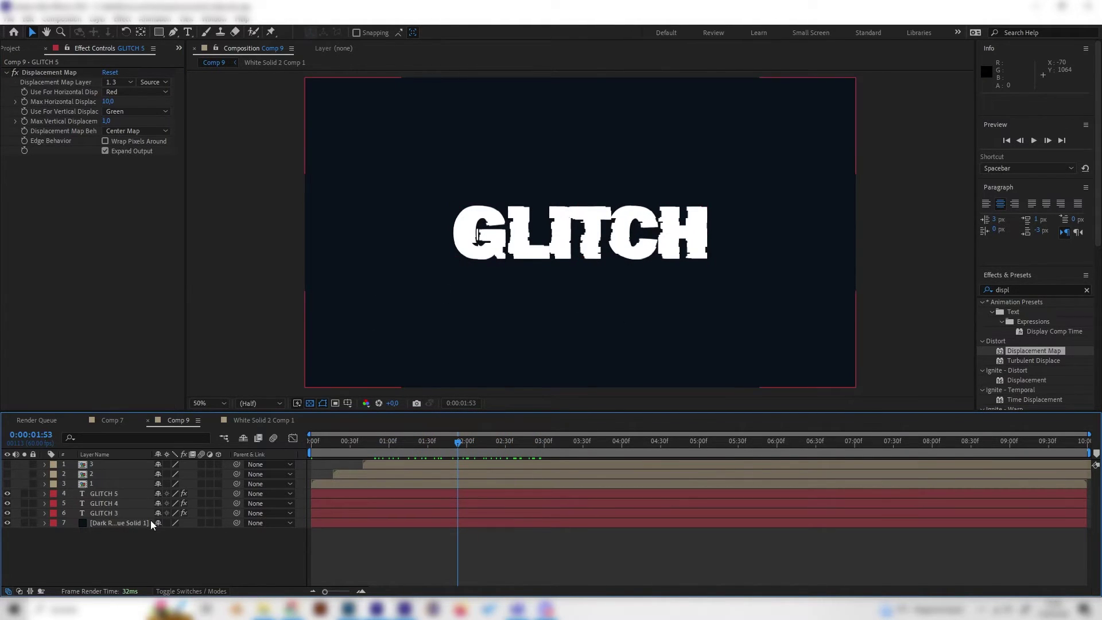
pyautogui.click(118, 493)
pyautogui.click(1033, 290)
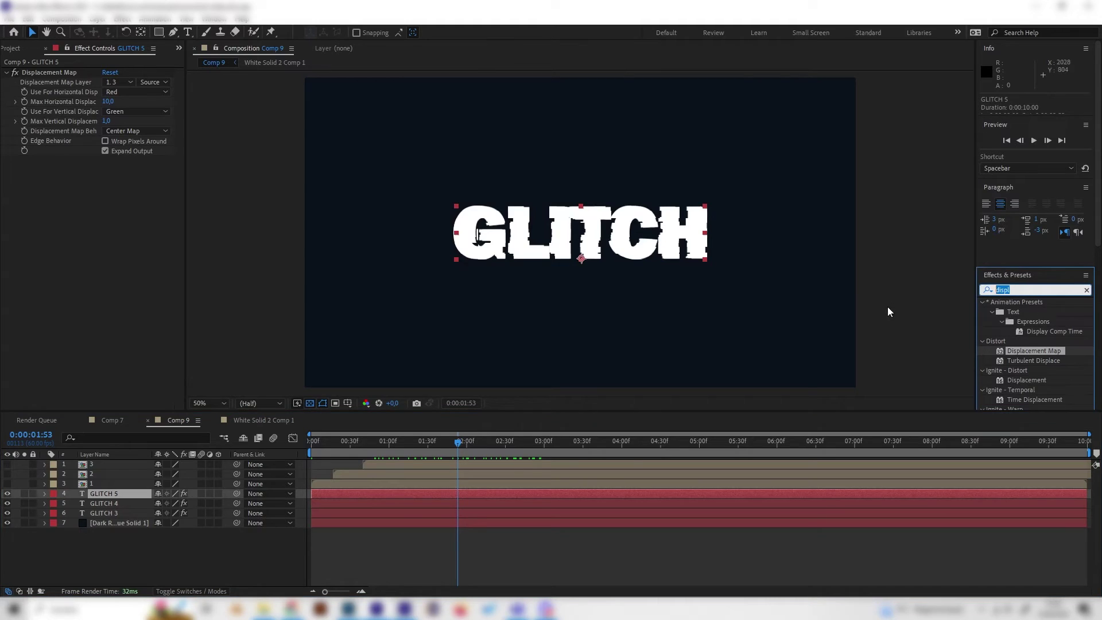
pyautogui.write('fill')
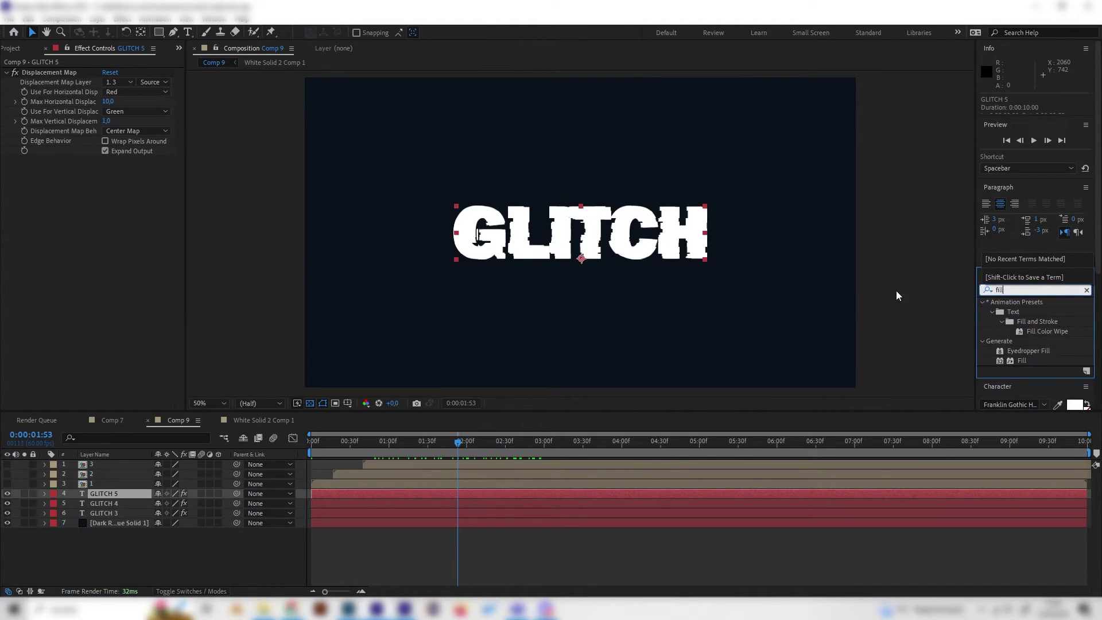
pyautogui.moveTo(1020, 360); pyautogui.dragTo(111, 491)
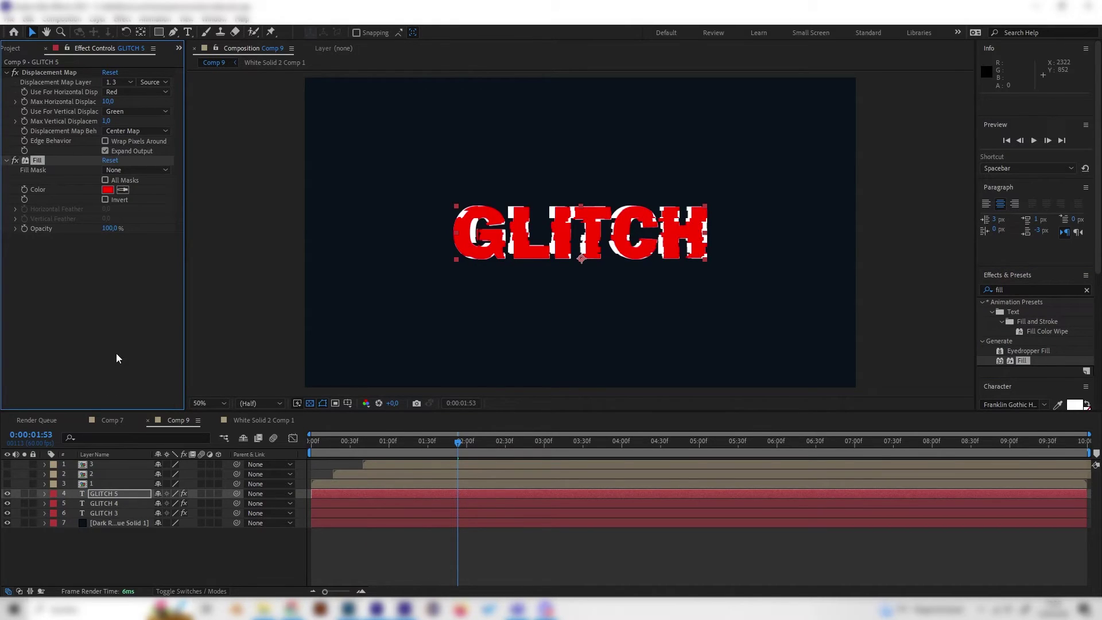
pyautogui.click(112, 494)
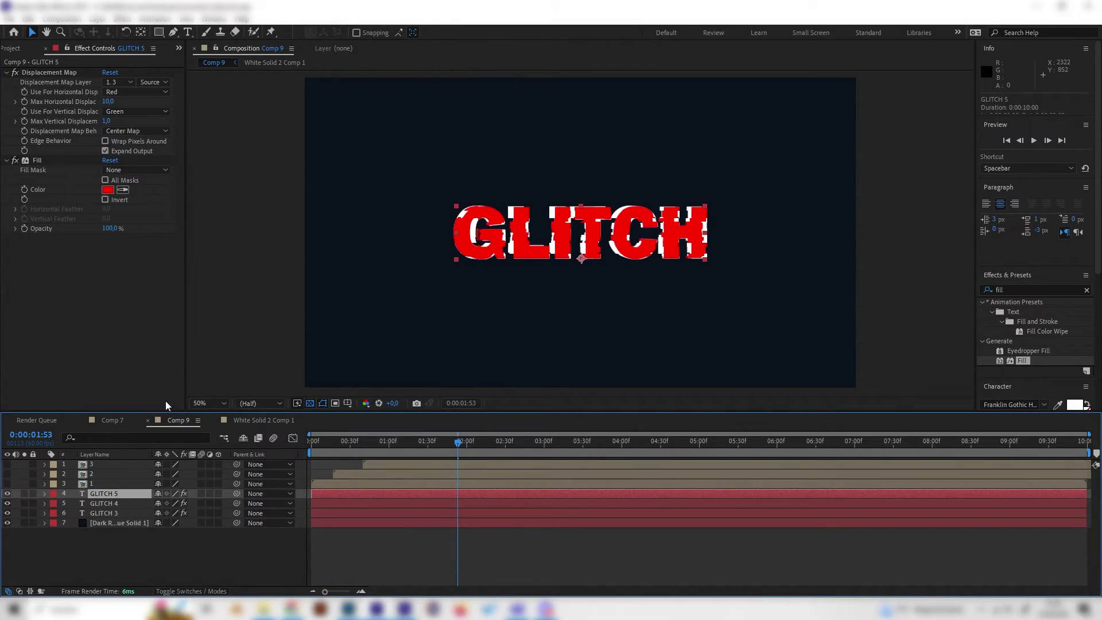
# Fill GLITCH 4 with deep blue 0060FF and compare against Comp 7.
pyautogui.click(134, 504)
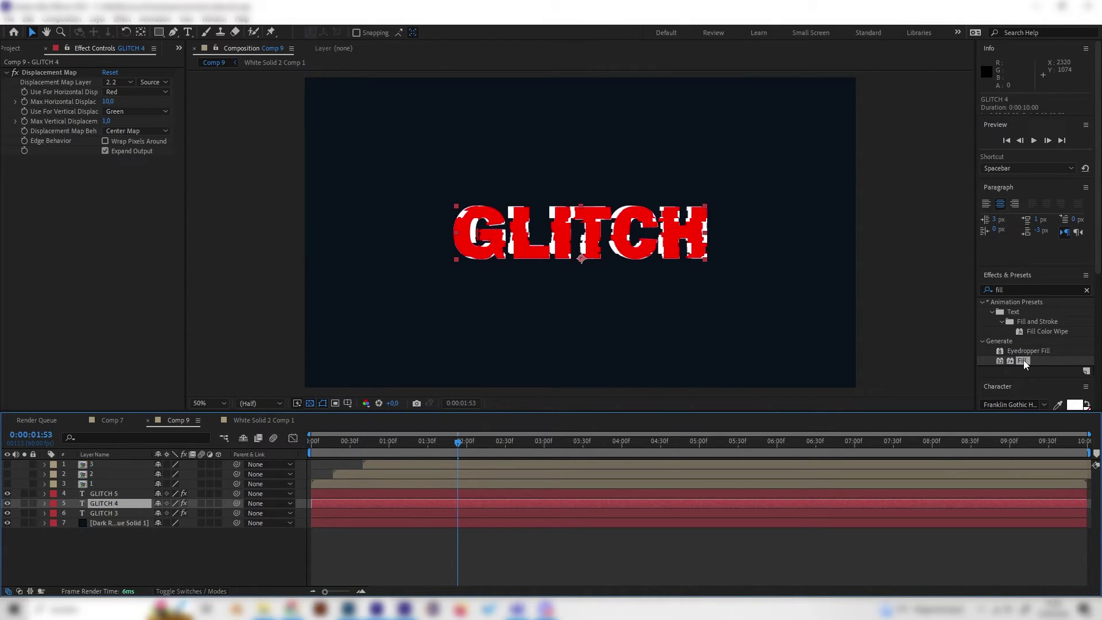
pyautogui.moveTo(1024, 360); pyautogui.dragTo(125, 505)
pyautogui.click(110, 193)
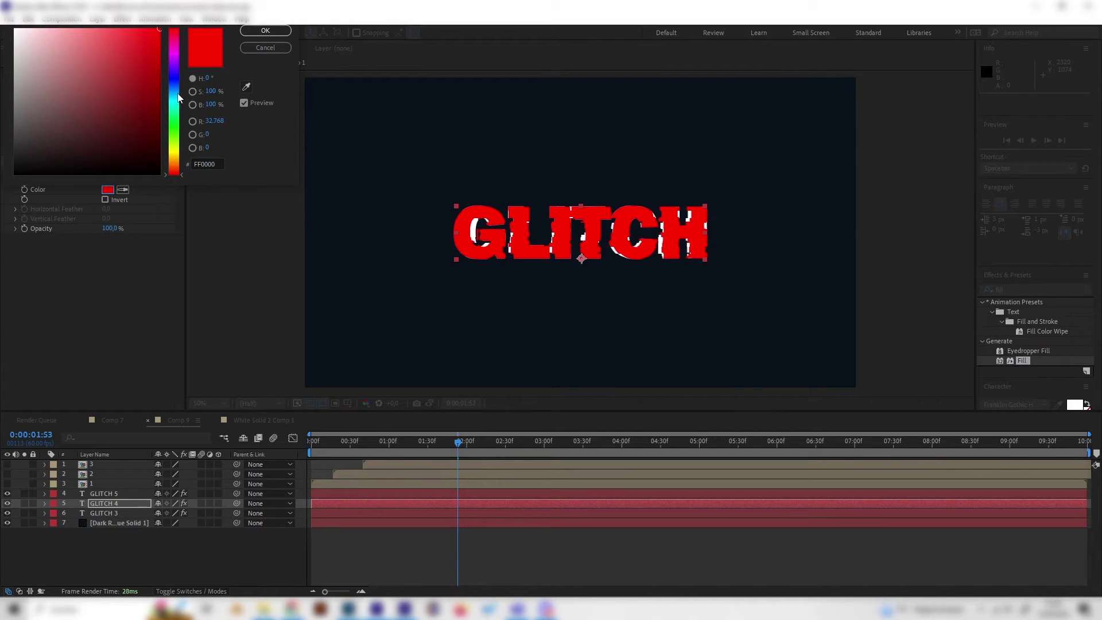
pyautogui.click(174, 93)
pyautogui.moveTo(172, 87); pyautogui.dragTo(172, 84)
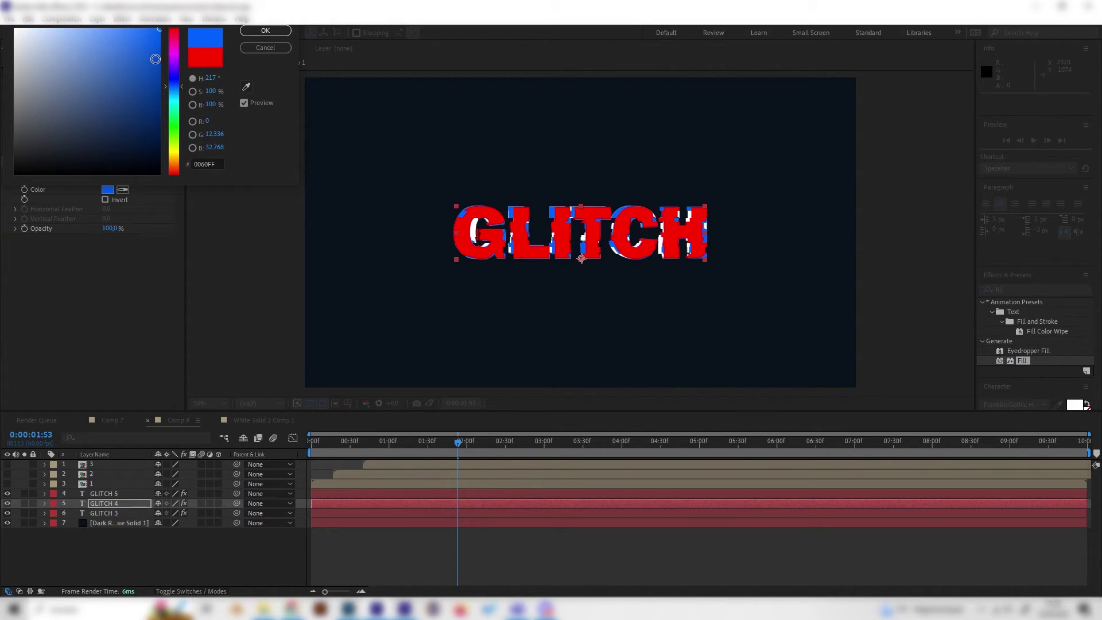
pyautogui.click(265, 31)
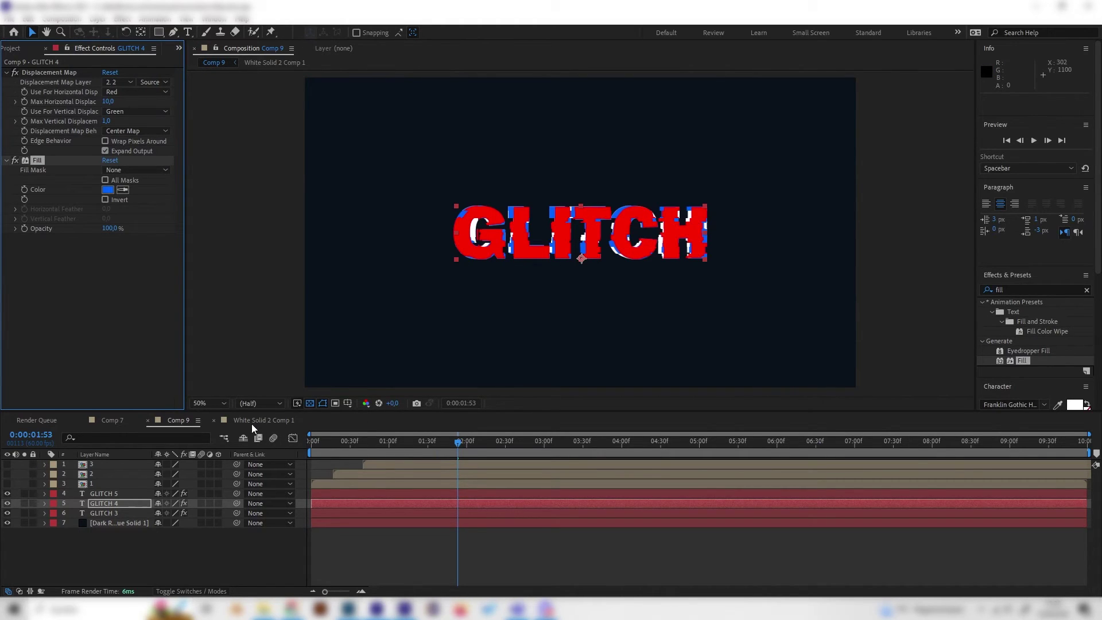
pyautogui.click(112, 421)
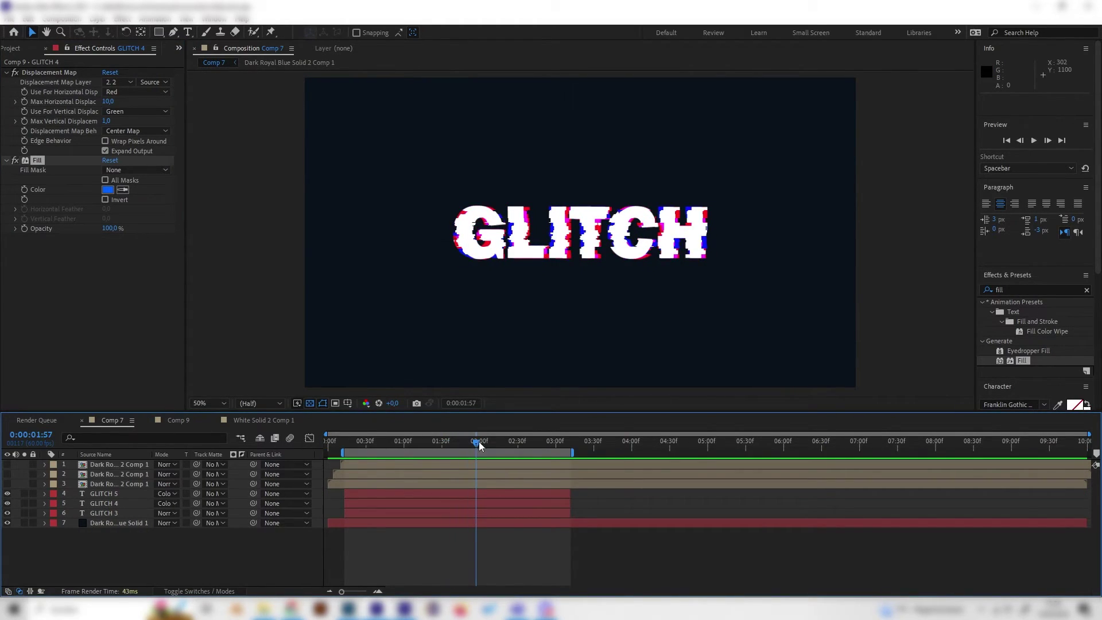
# Return to Comp 9 and show the layer blending Modes column.
pyautogui.click(182, 422)
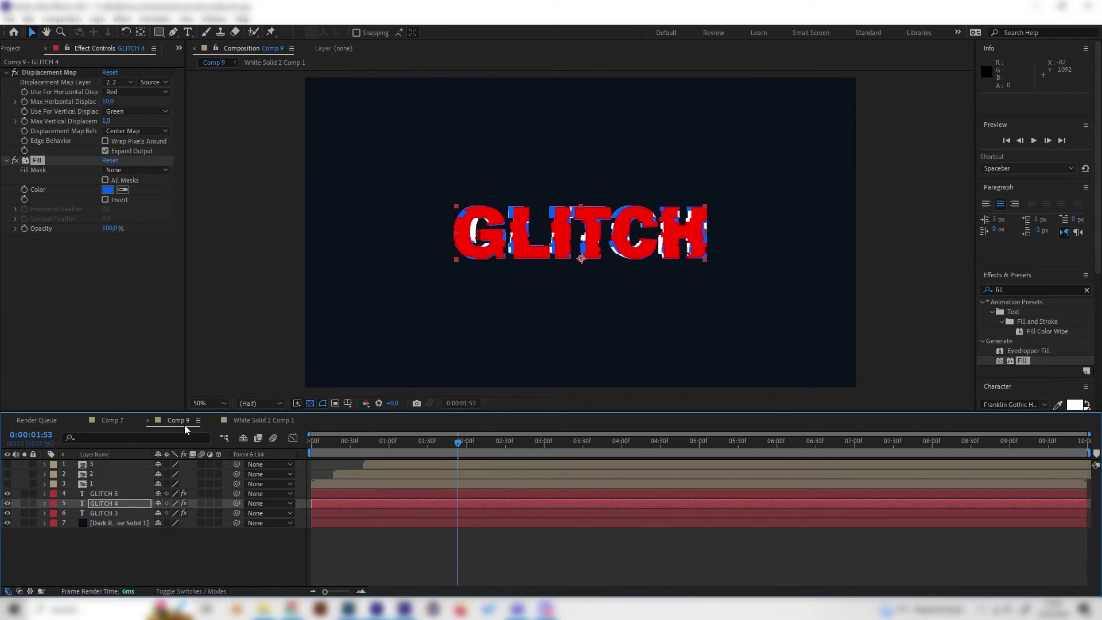
pyautogui.click(181, 557)
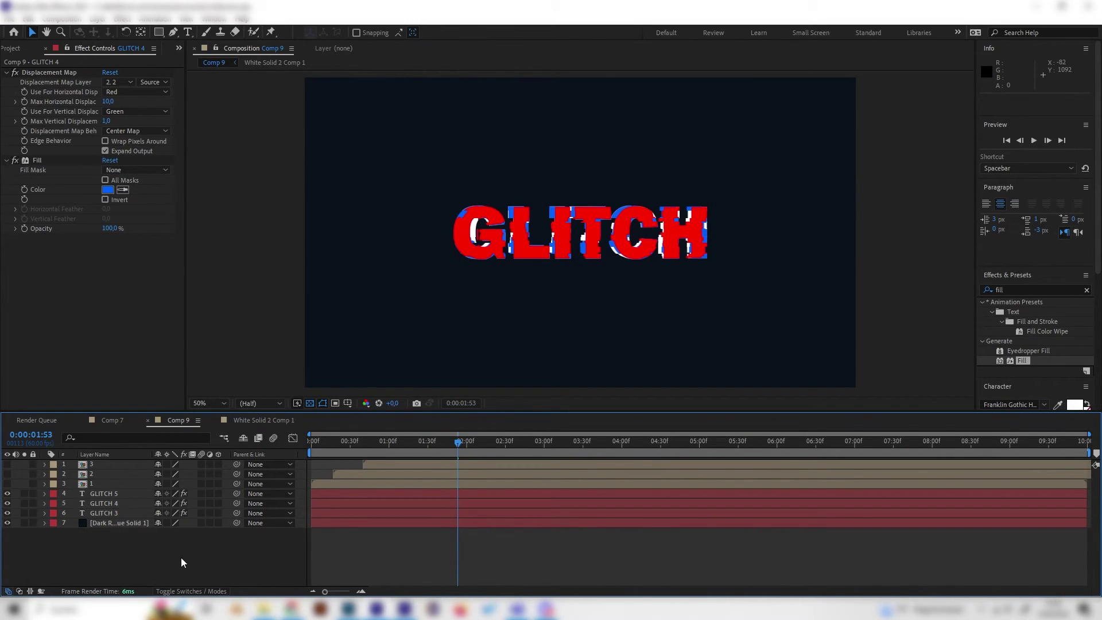
pyautogui.click(176, 591)
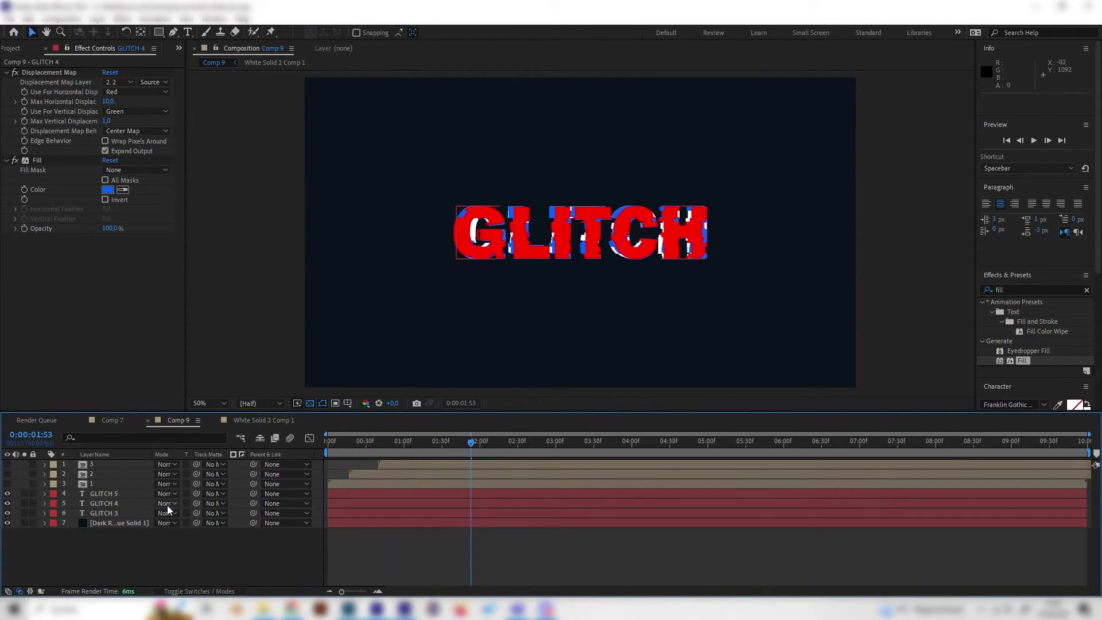
pyautogui.click(167, 503)
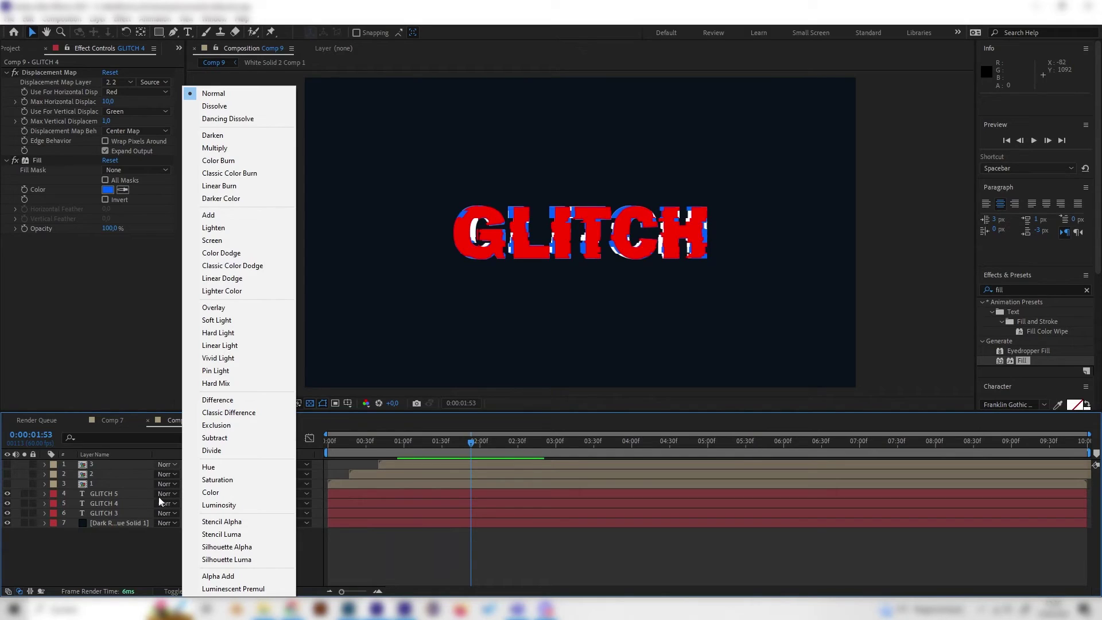
pyautogui.click(162, 502)
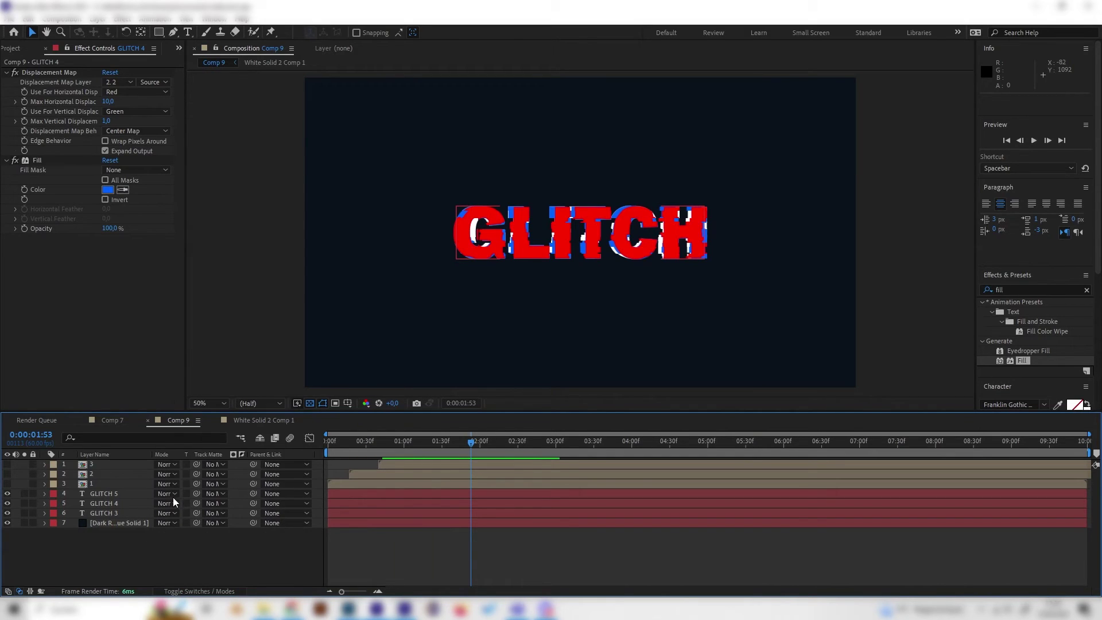
pyautogui.click(172, 496)
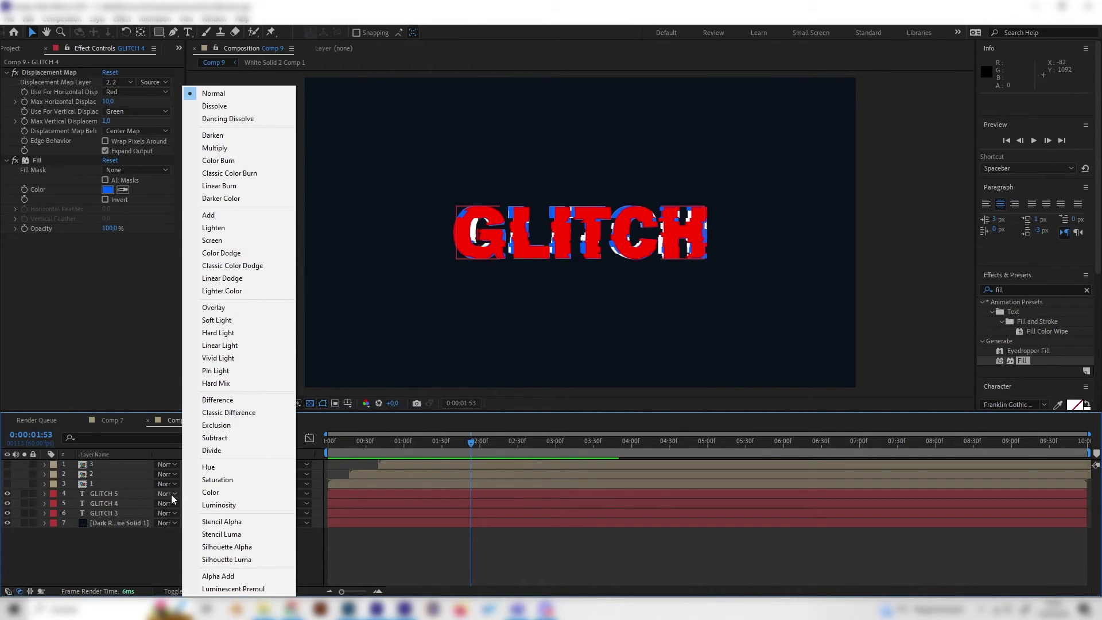
# Set the blending mode of GLITCH 5 and GLITCH 4 to Color Dodge.
pyautogui.click(114, 493)
pyautogui.click(153, 490)
pyautogui.click(166, 491)
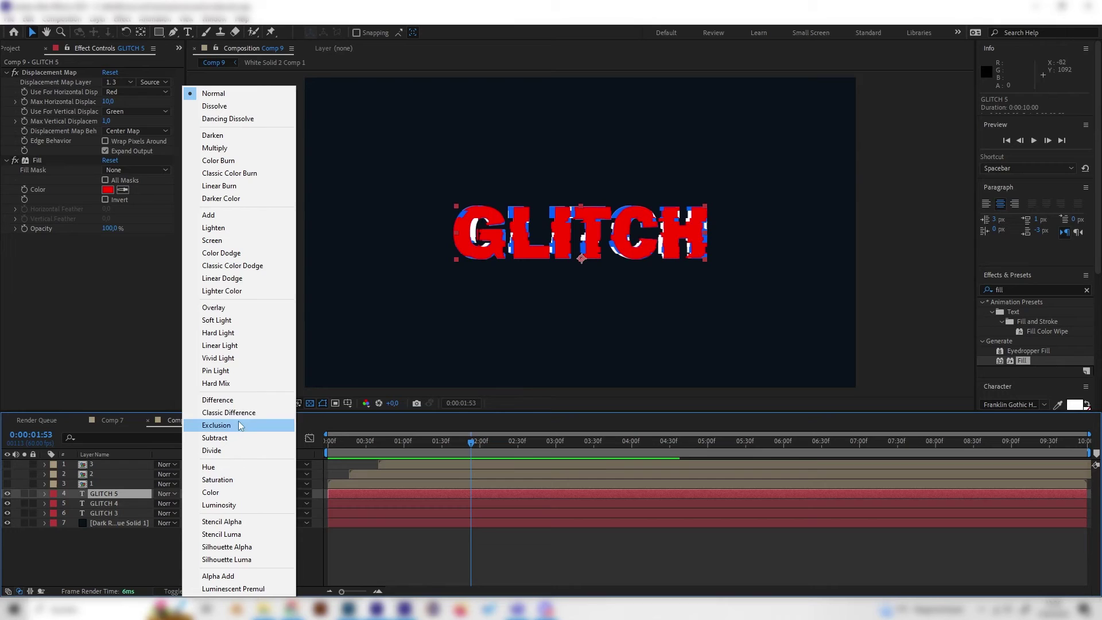
pyautogui.click(234, 254)
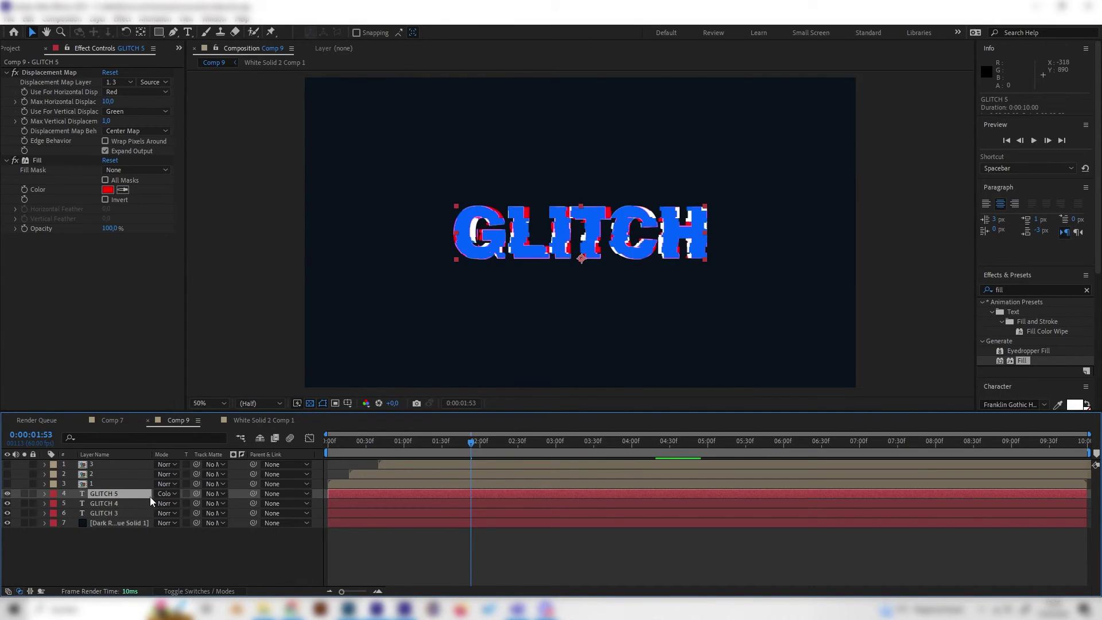
pyautogui.click(162, 494)
pyautogui.click(212, 254)
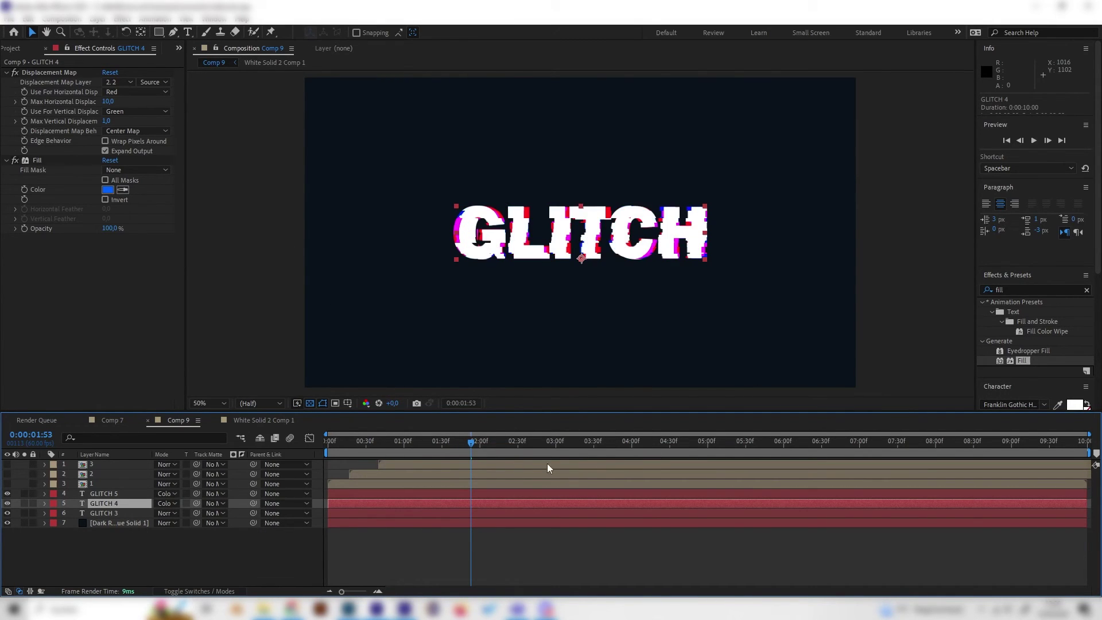
pyautogui.moveTo(459, 450); pyautogui.dragTo(383, 452)
# Preview the animation, then stop and move to frame 0:00:01:38.
pyautogui.press('space')
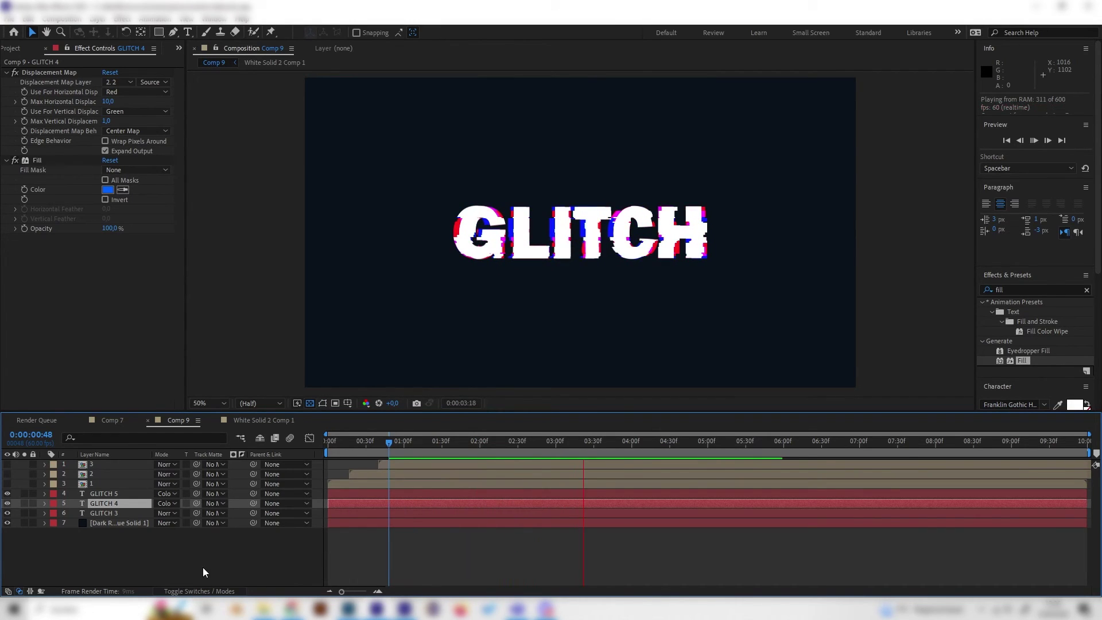
pyautogui.press('space')
pyautogui.click(129, 551)
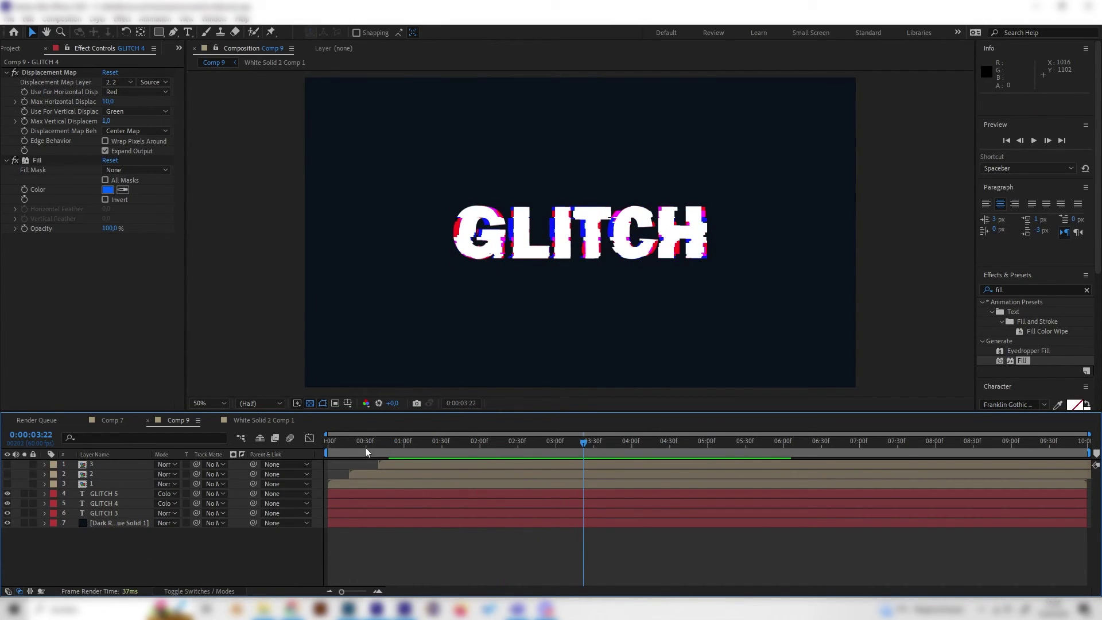
pyautogui.click(451, 442)
# Set Max Horizontal Displacement to 20 on GLITCH 4 and GLITCH 5, then preview the wider glitch.
pyautogui.click(105, 503)
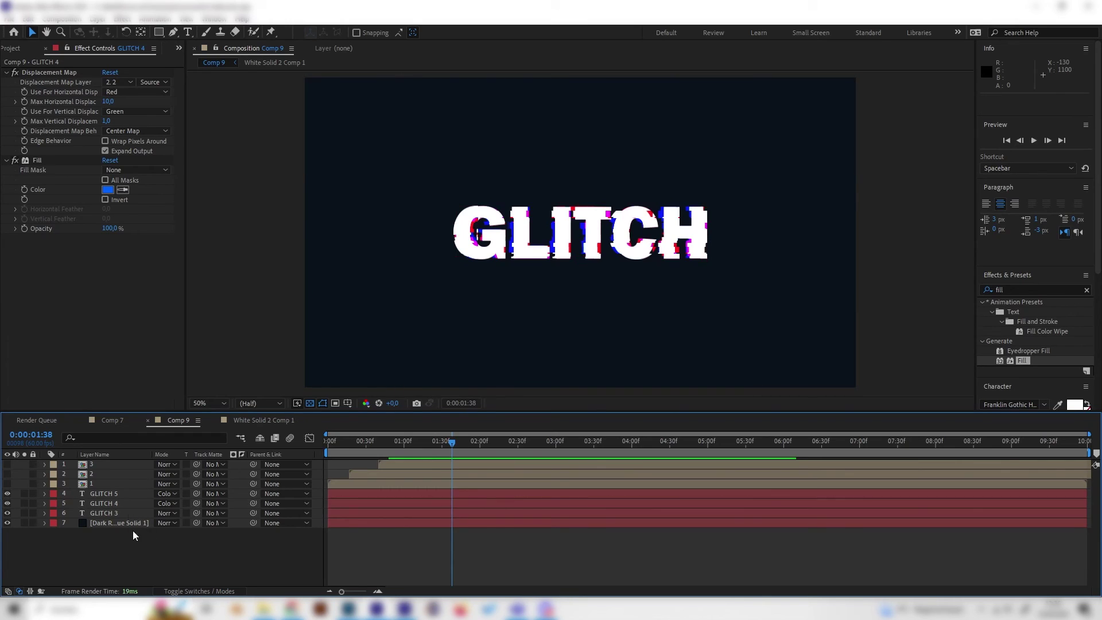
pyautogui.click(110, 102)
pyautogui.write('200')
pyautogui.press('Return')
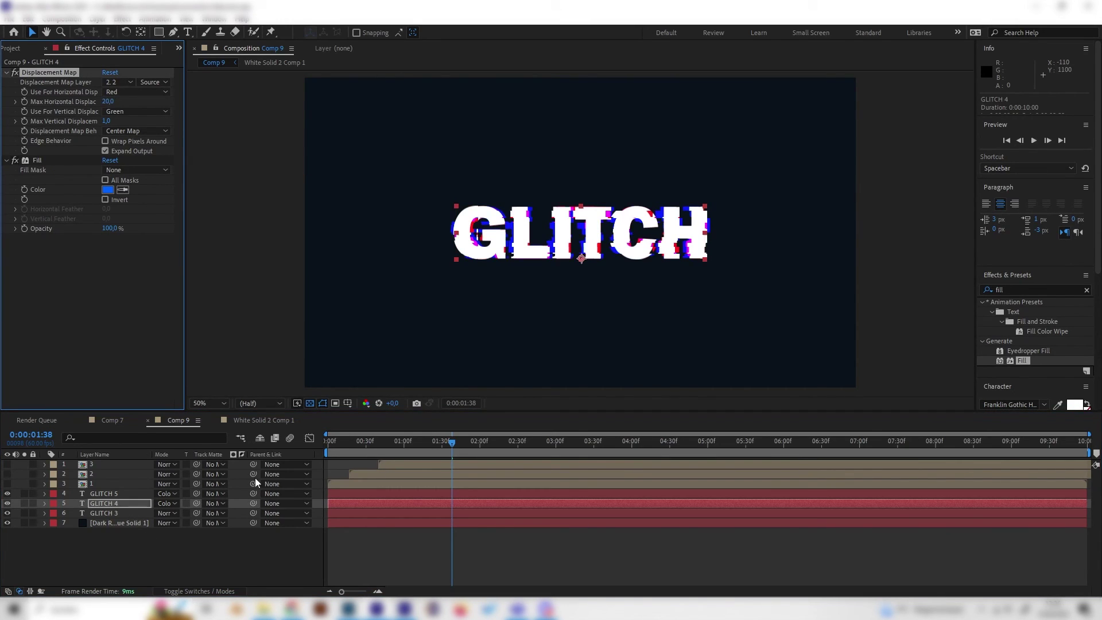
pyautogui.click(112, 494)
pyautogui.click(109, 102)
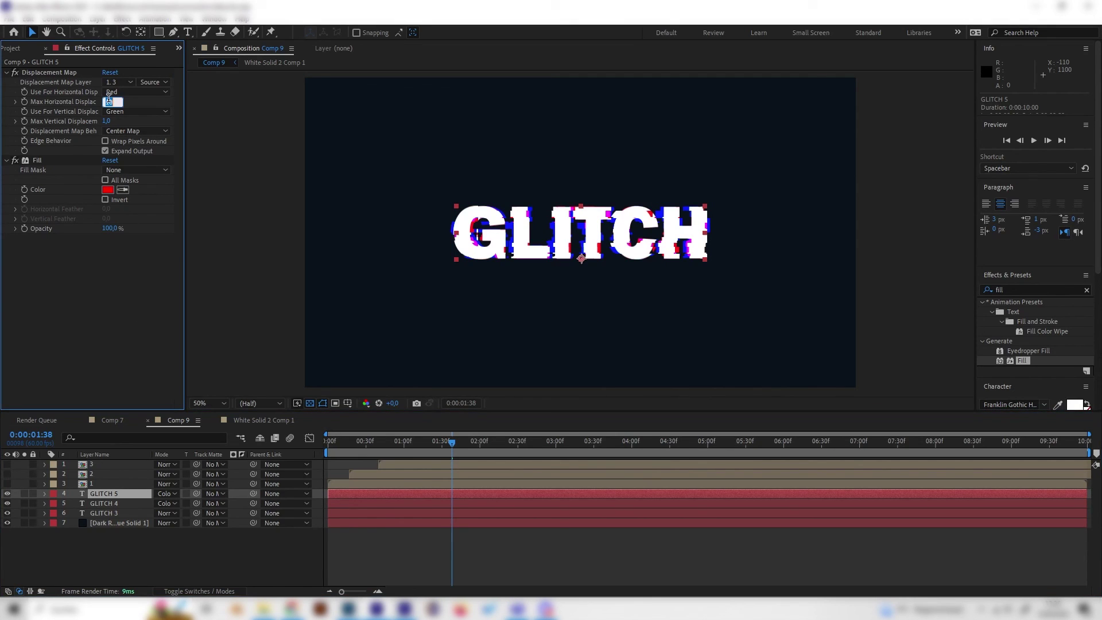
pyautogui.write('20')
pyautogui.press('Return')
pyautogui.press('space')
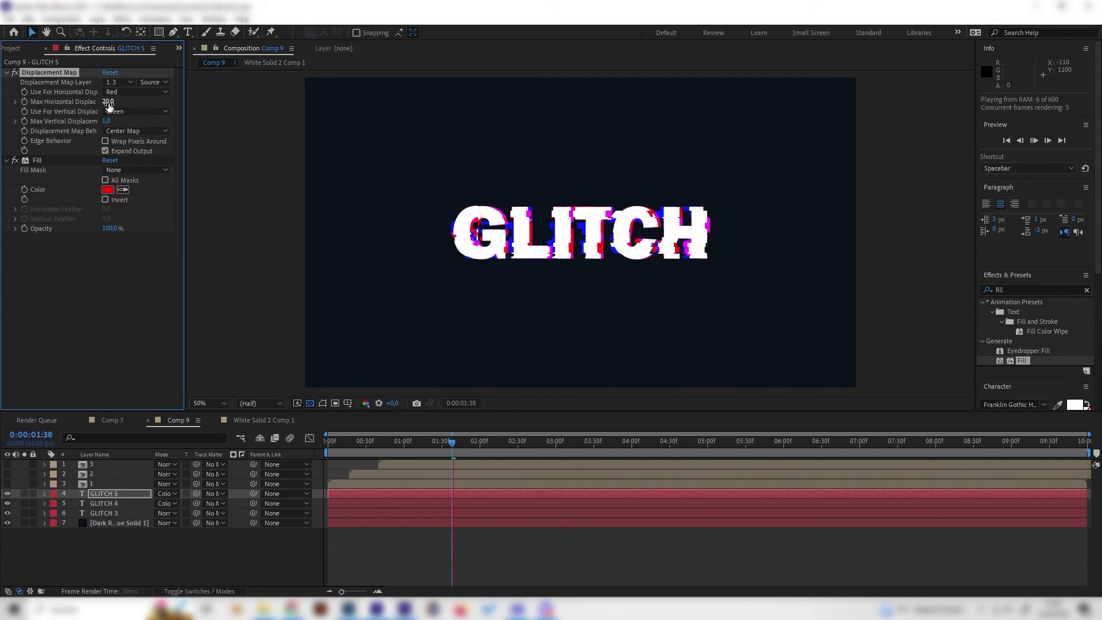